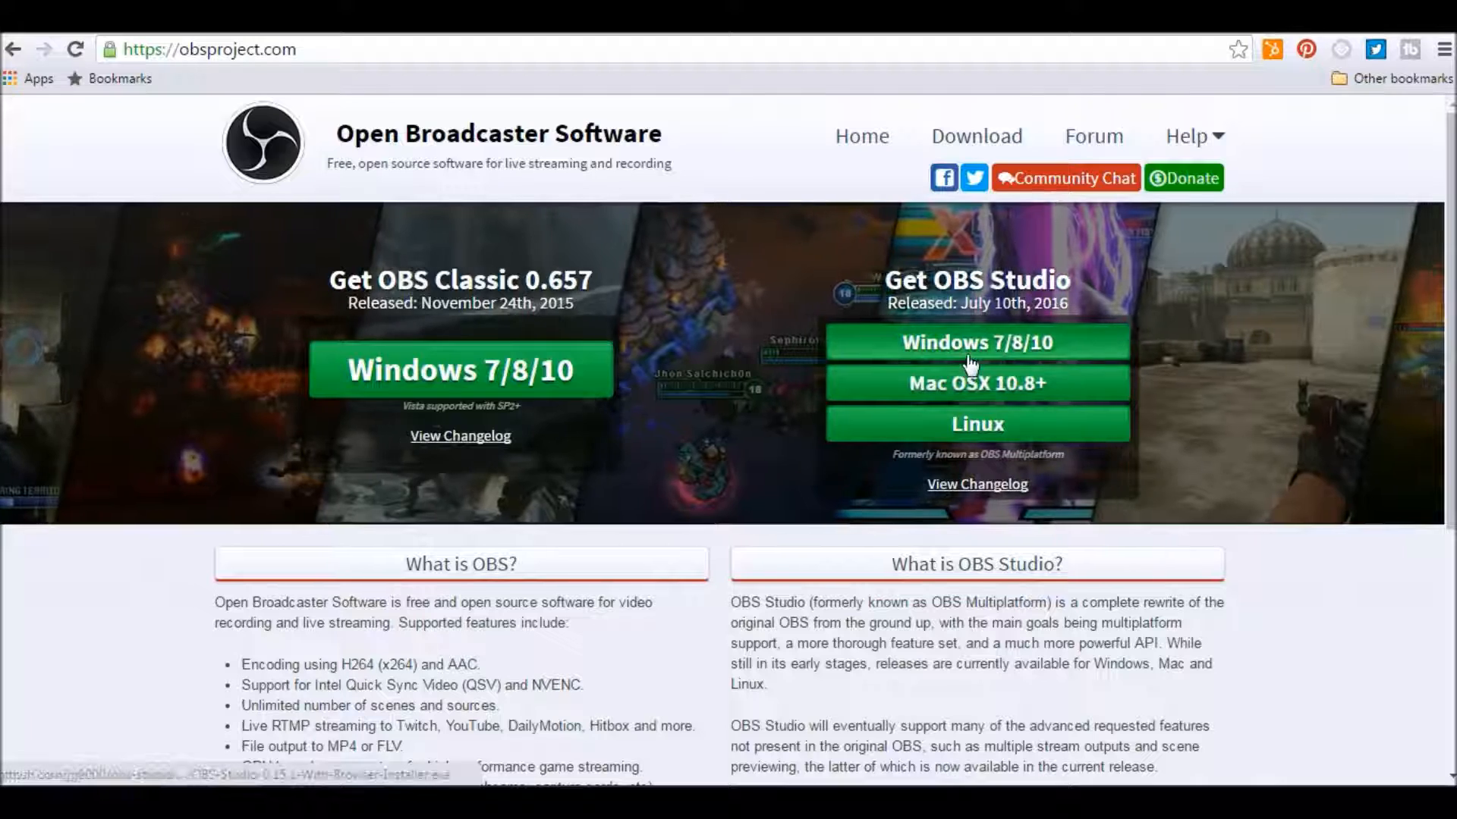
Download OBS Classic 0.657 for Windows 7/8/10 and open the downloaded installer.
left_click(476, 372)
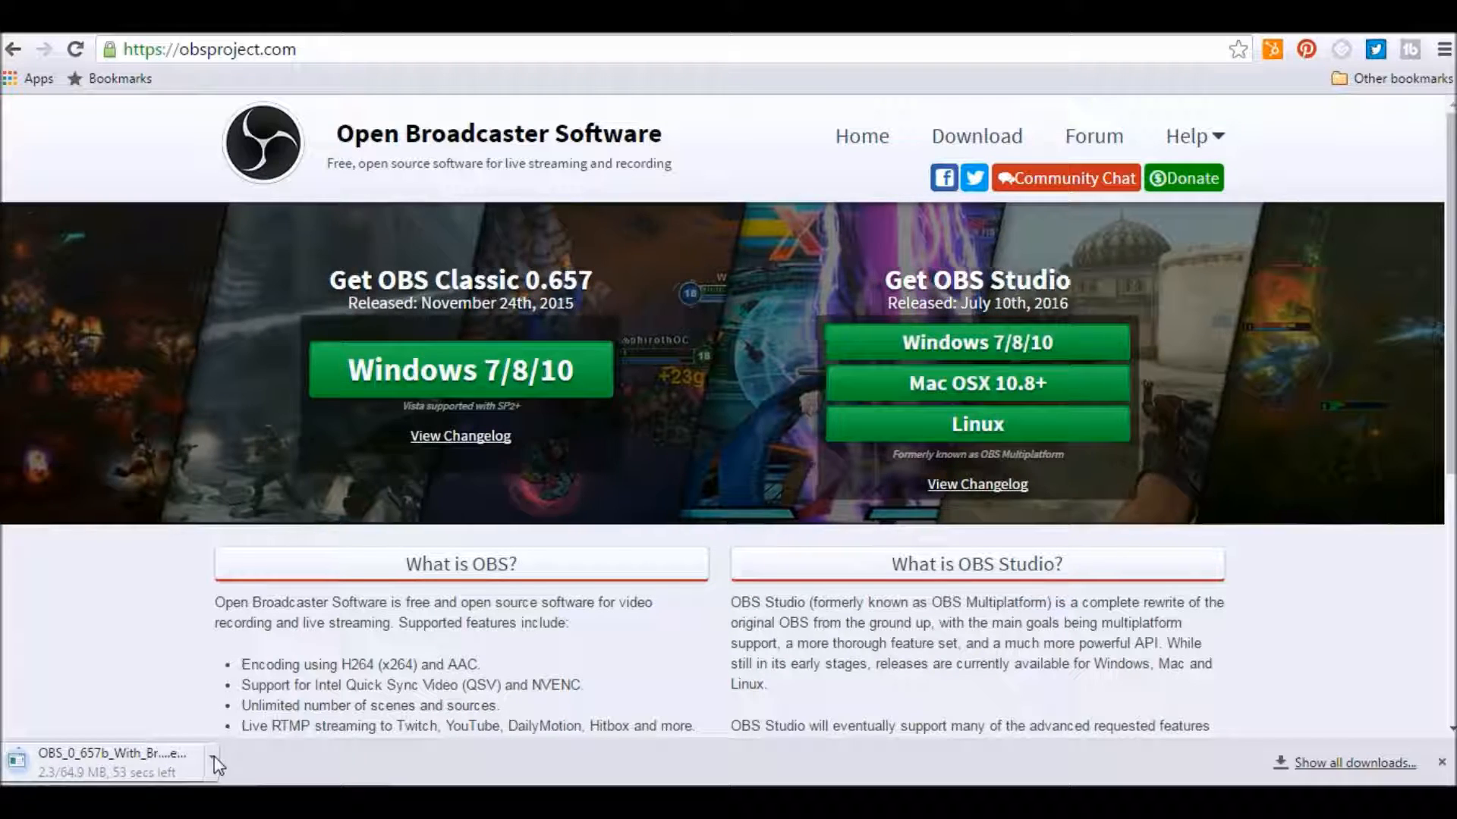
left_click(155, 765)
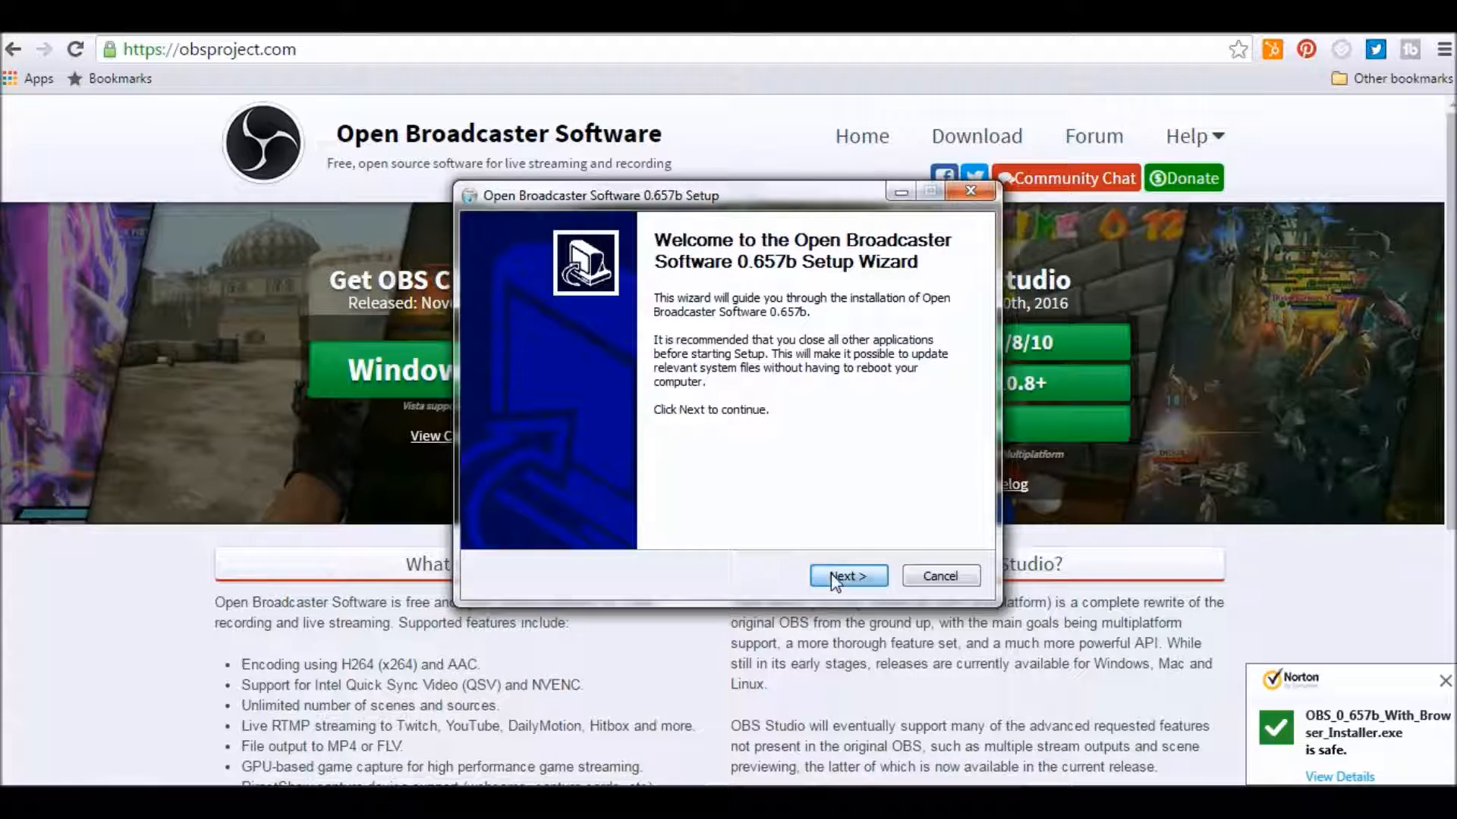
Start the OBS setup wizard, accept downloading the missing DirectX components, and start the DirectX End-User Runtime download.
left_click(831, 574)
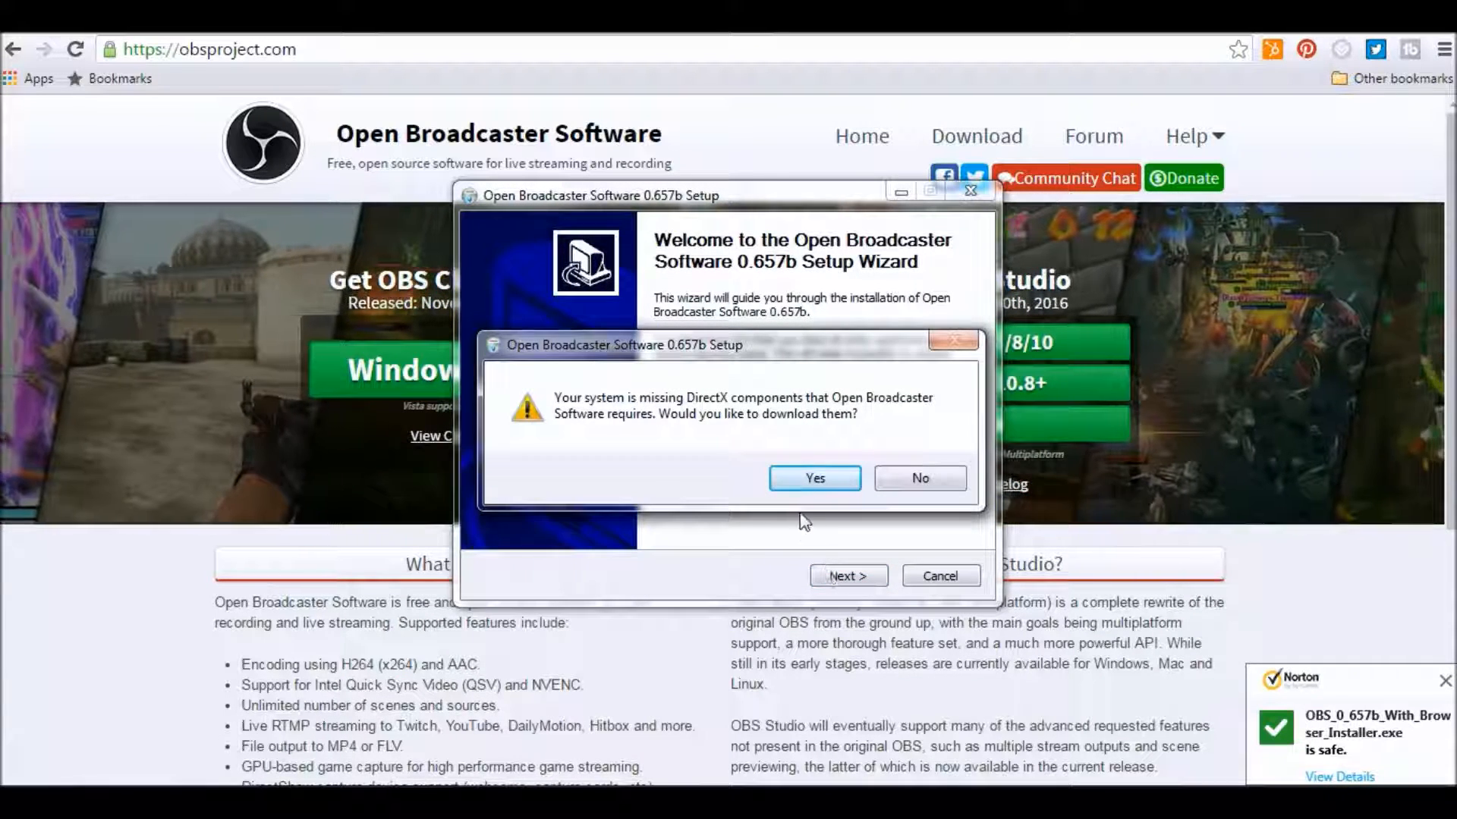
left_click(802, 480)
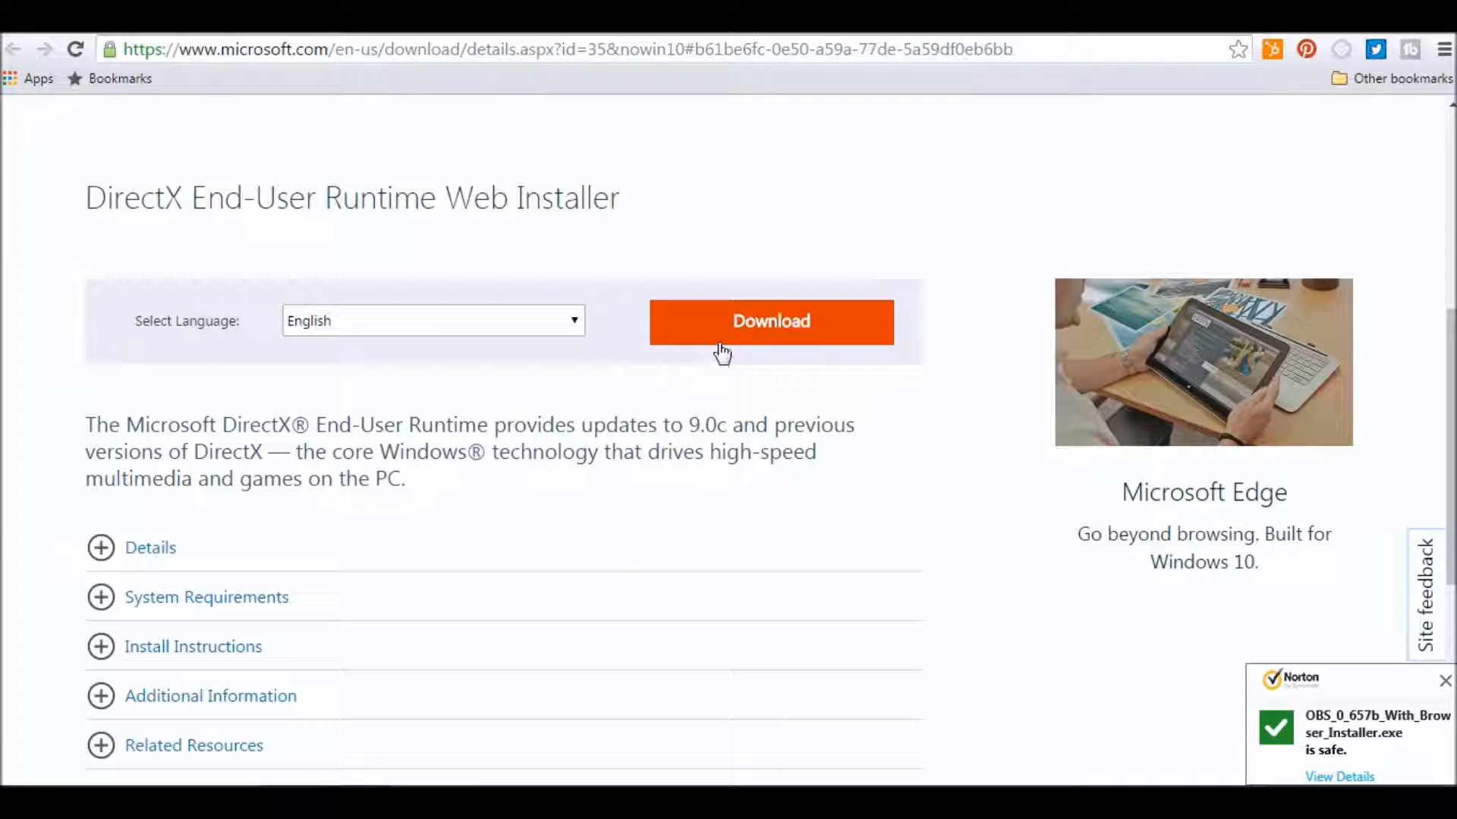
left_click(736, 329)
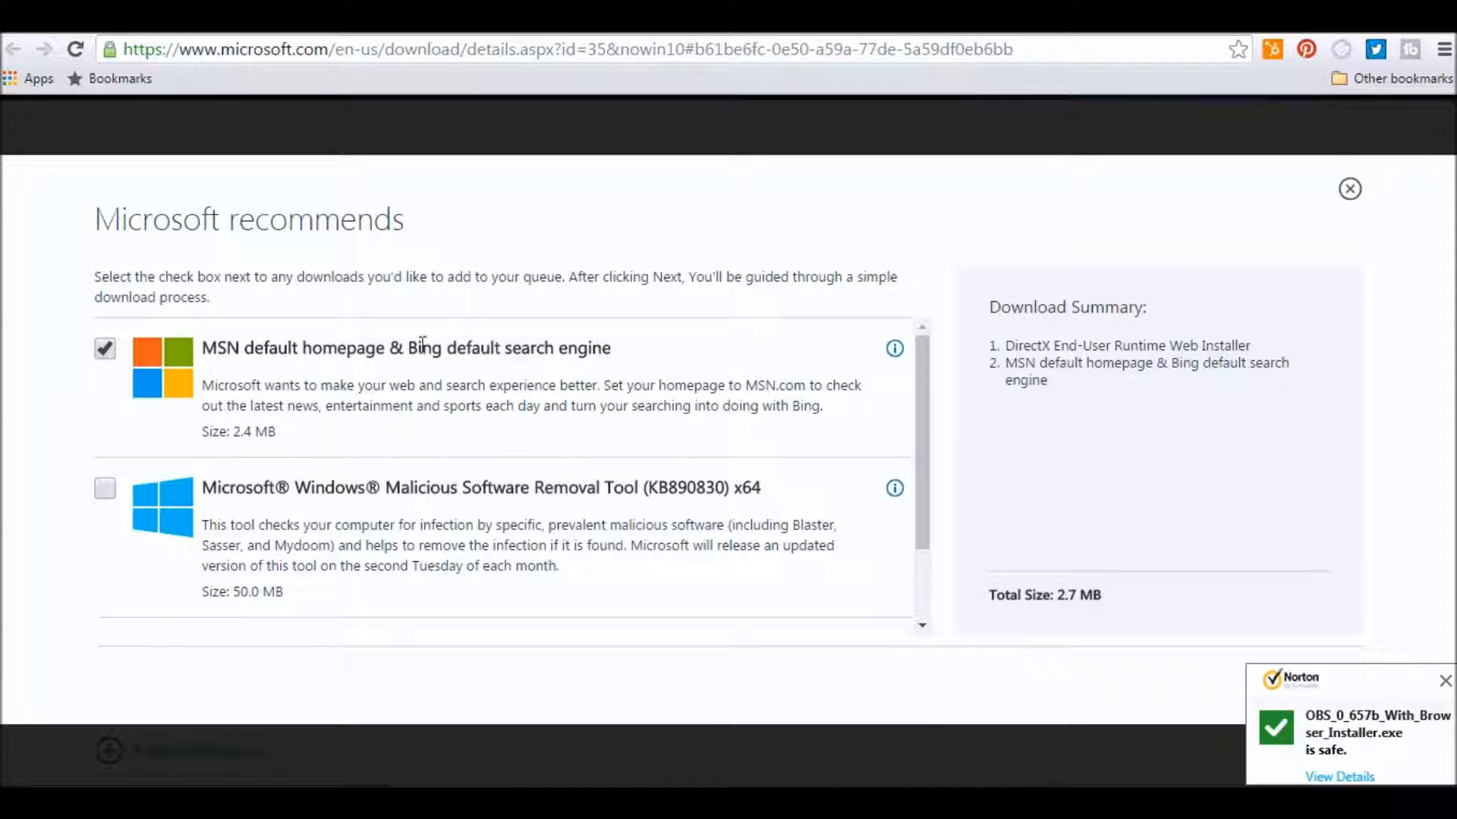
Deselect the MSN homepage and Bing offer, dismiss the security notification, and continue without extra downloads.
left_click(107, 350)
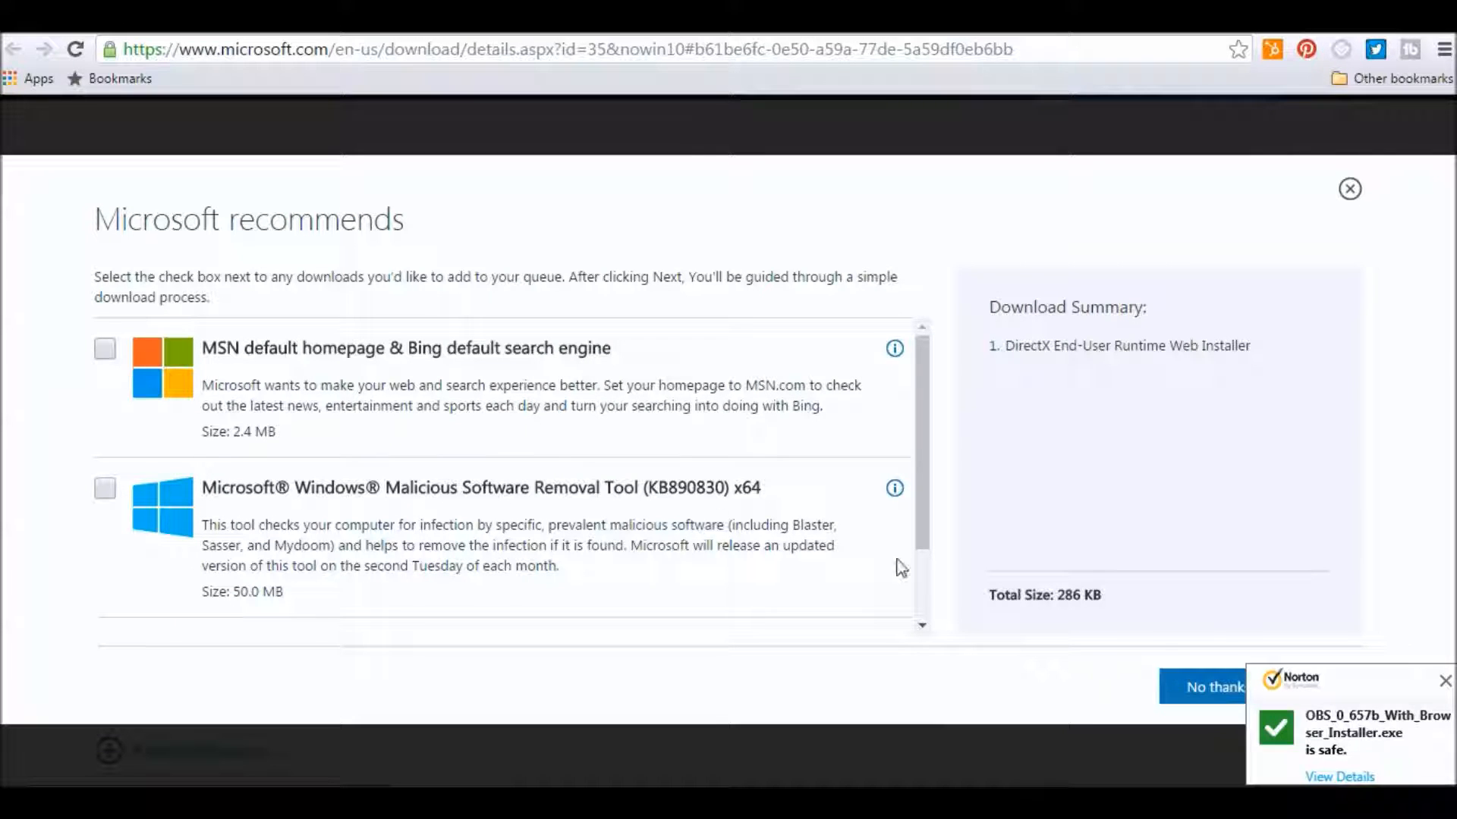
left_click(1445, 680)
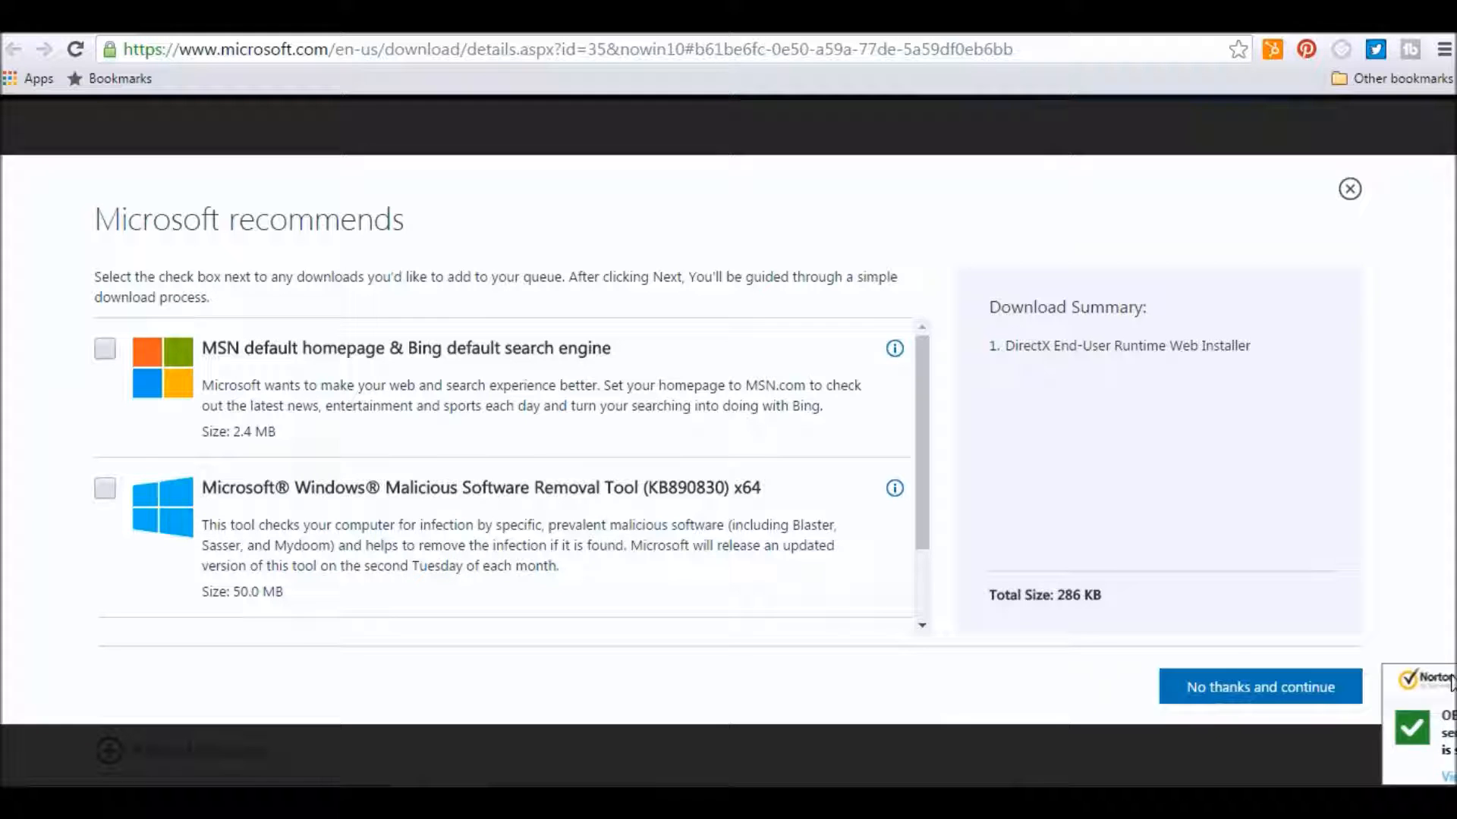
left_click(1288, 700)
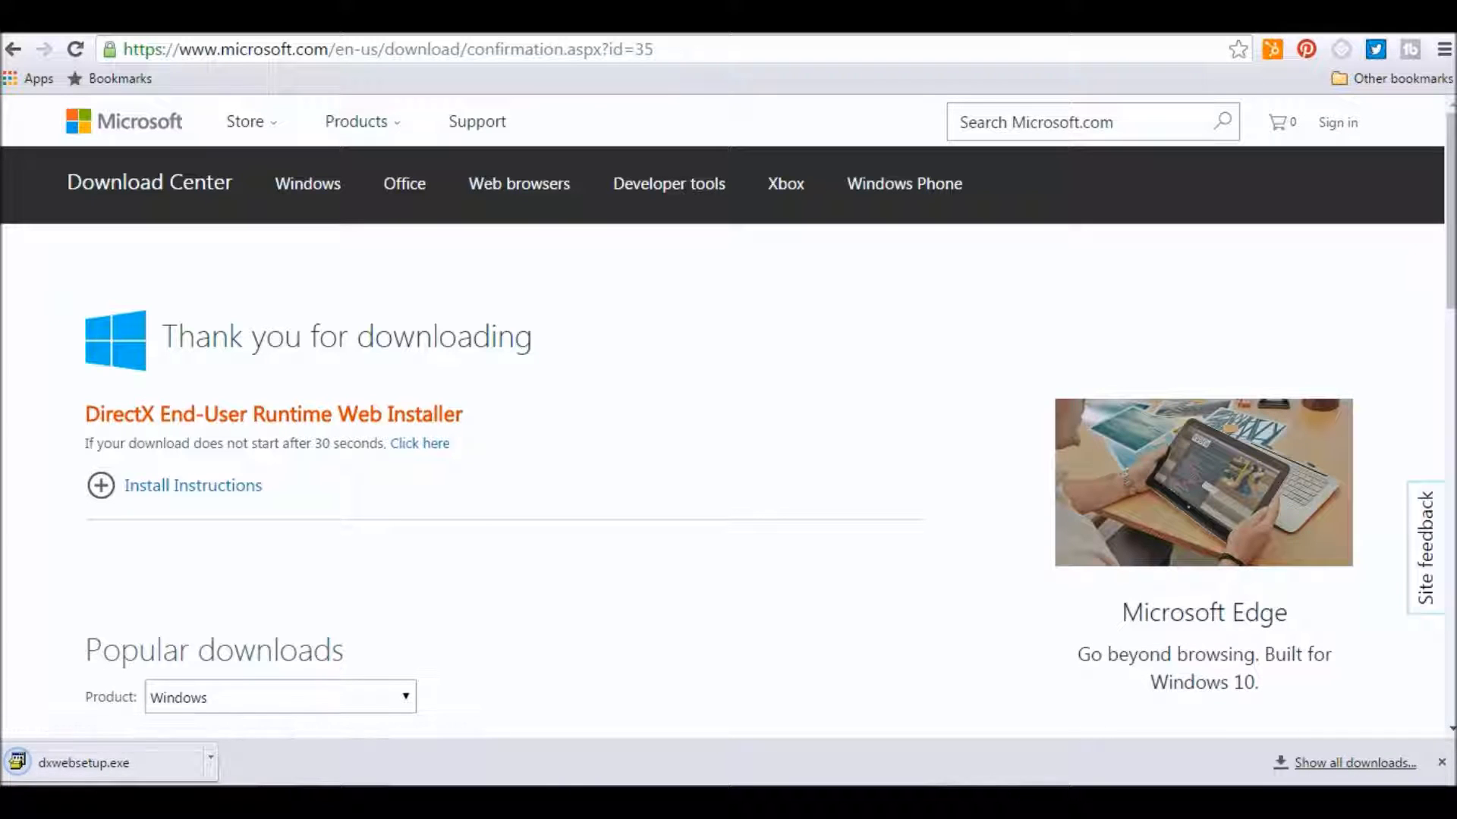
Run the DirectX web setup, accept the licence agreement, install the components and finish.
left_click(84, 765)
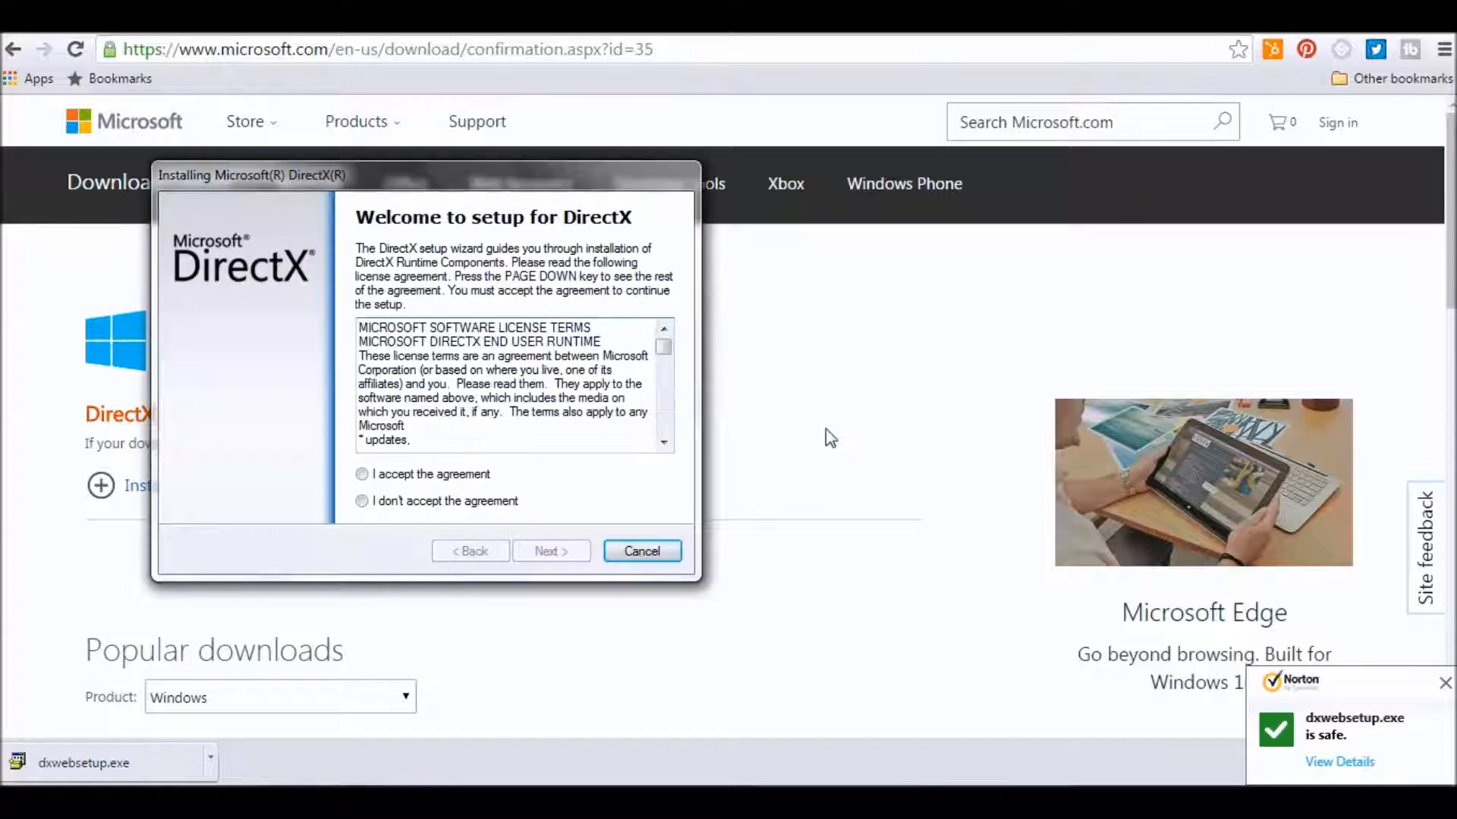
left_click(361, 475)
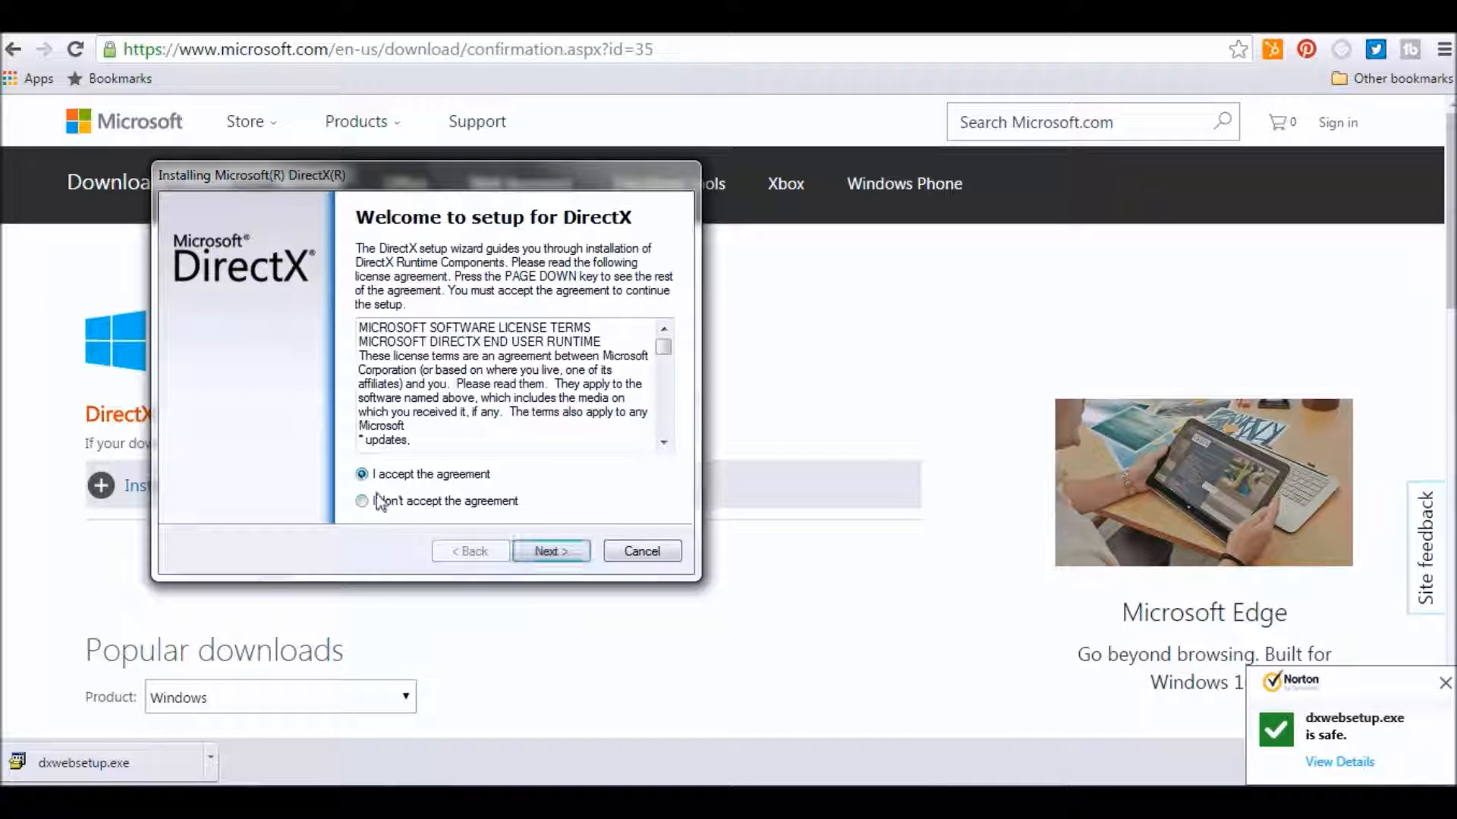
left_click(580, 557)
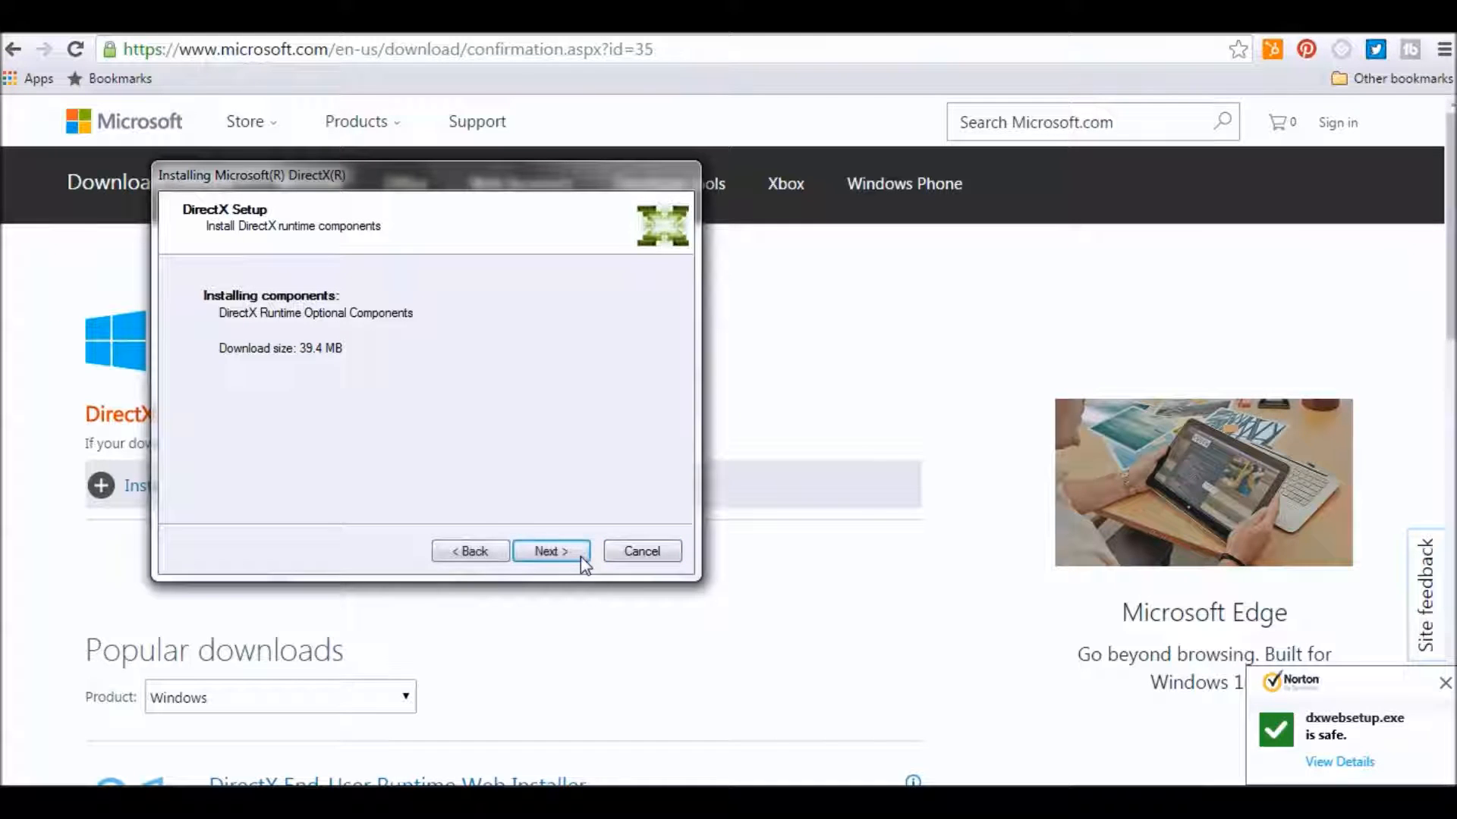
left_click(581, 557)
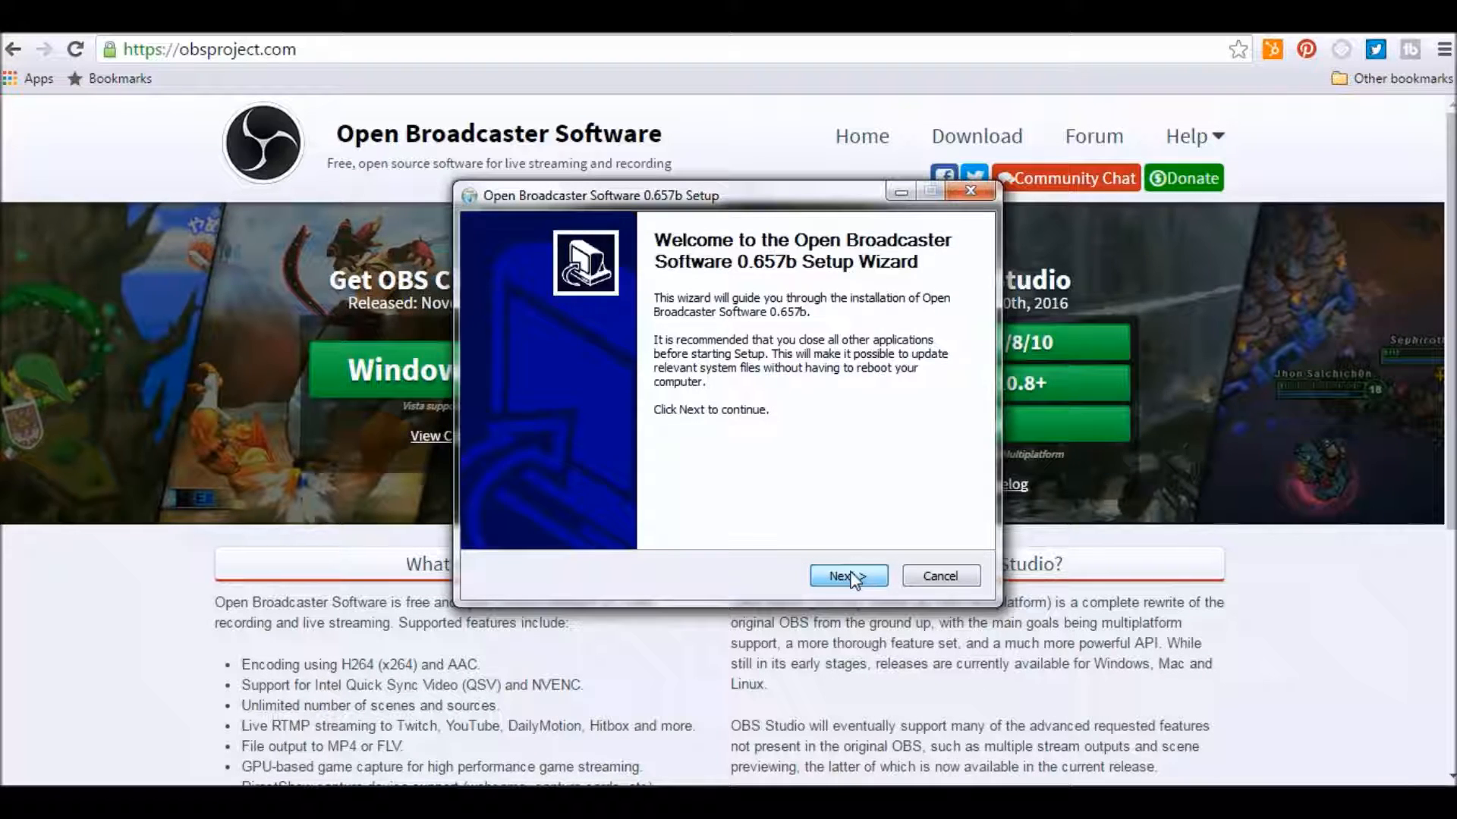
left_click(849, 576)
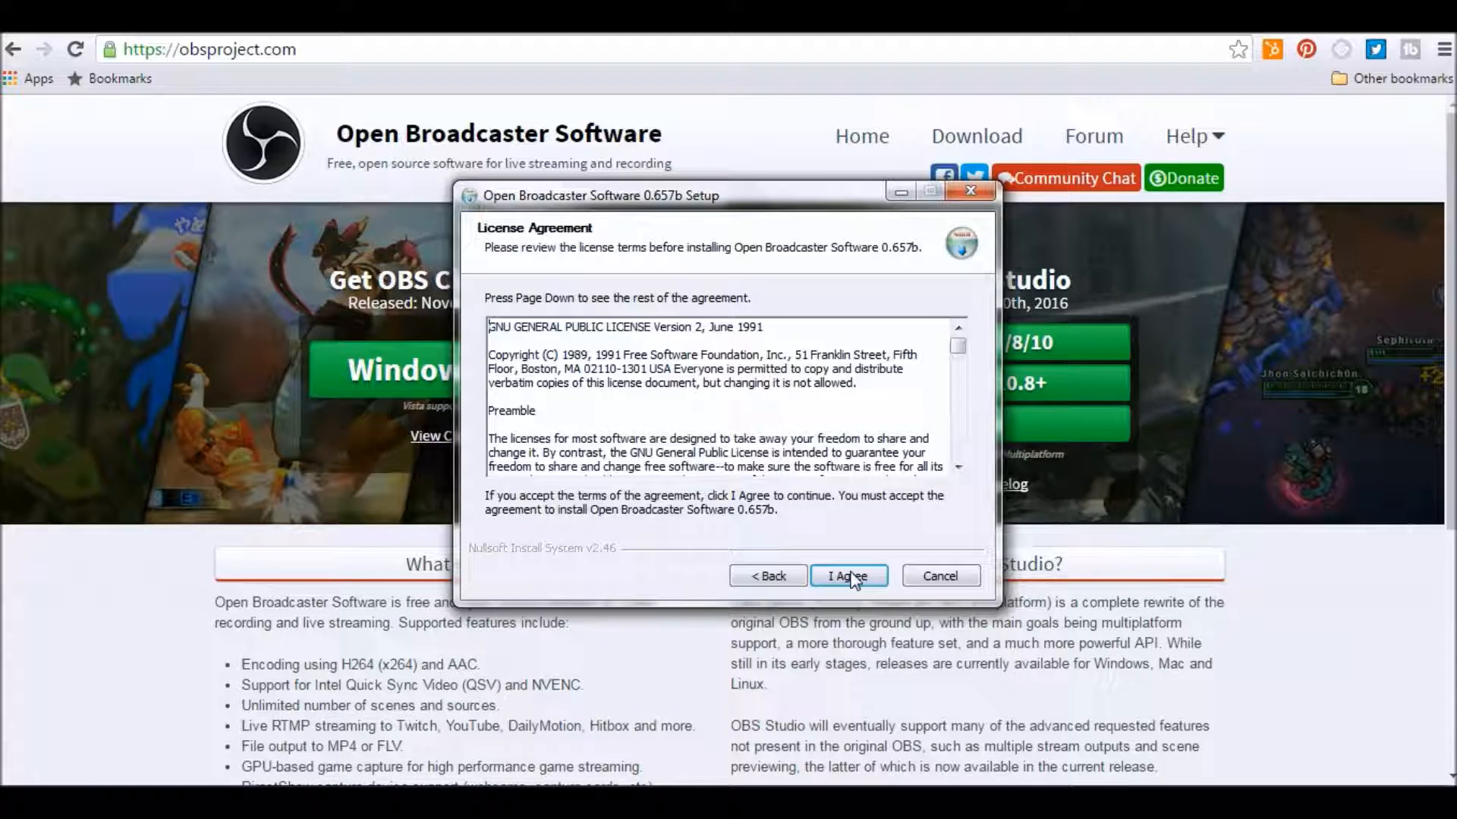
Accept the OBS licence agreement and finish the installation with Open Broadcaster Software set to run.
left_click(849, 576)
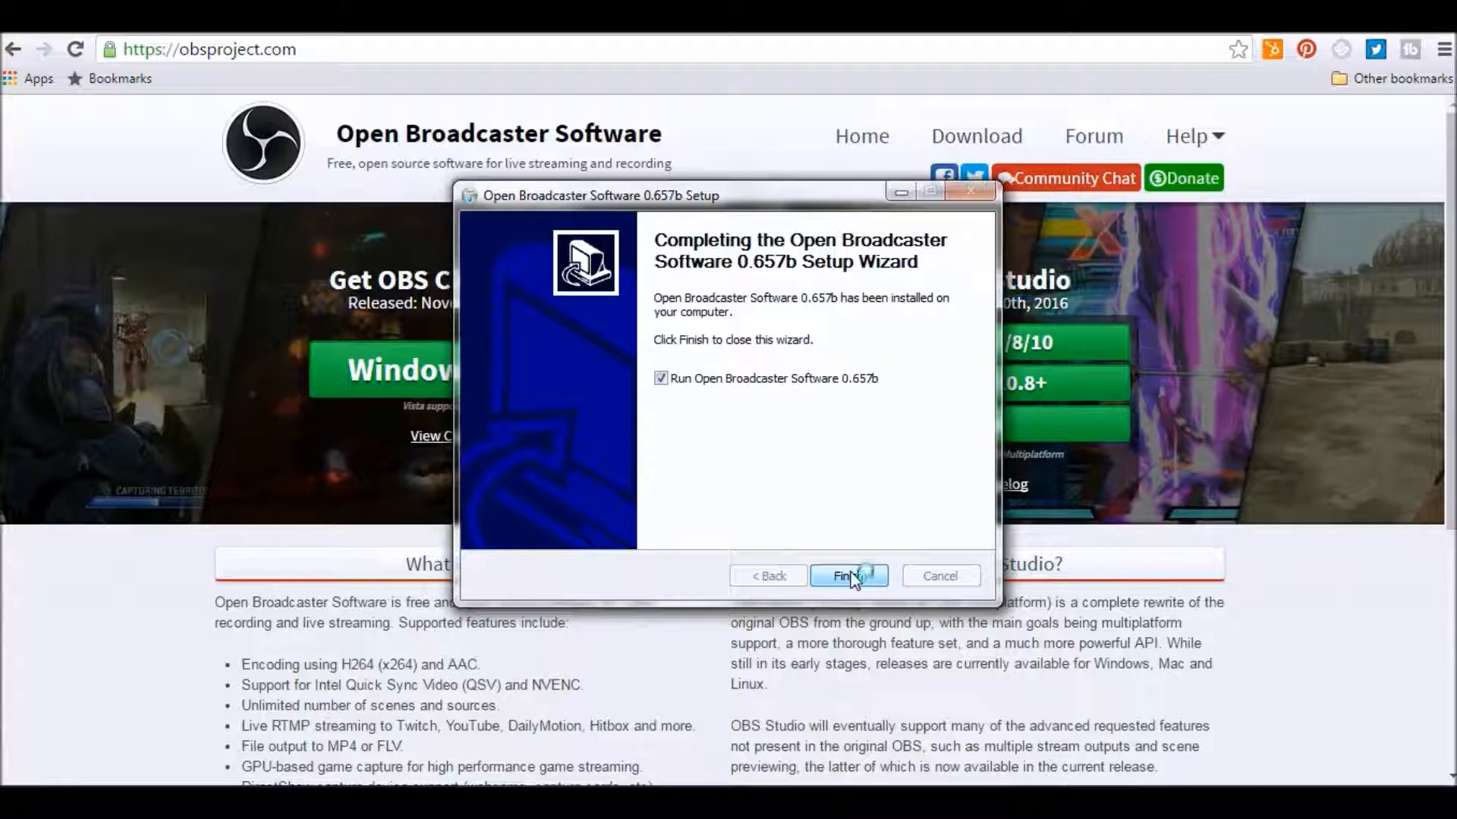
left_click(849, 577)
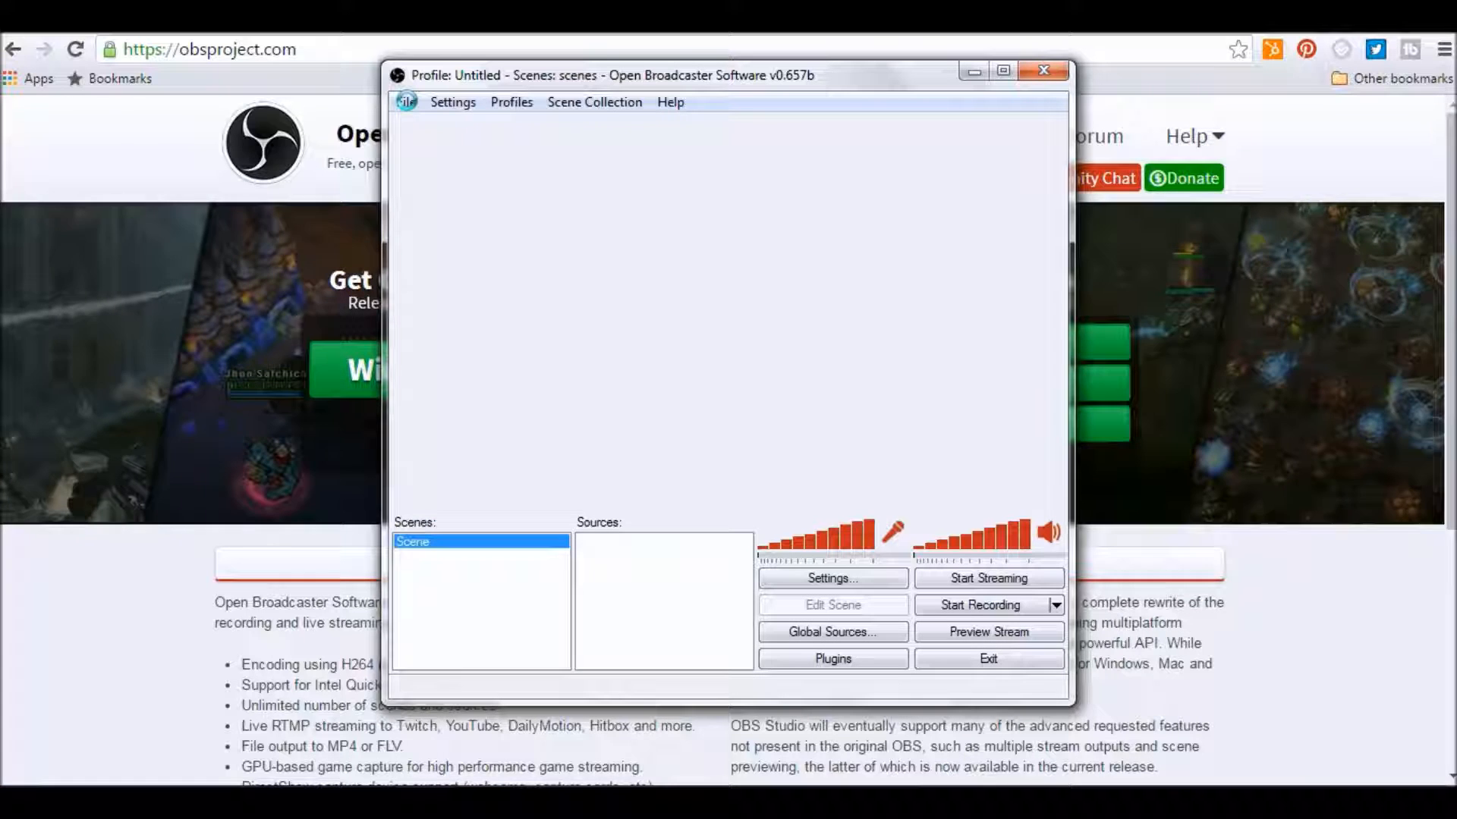
Open the OBS settings and set the broadcast mode to File Output Only.
left_click(408, 103)
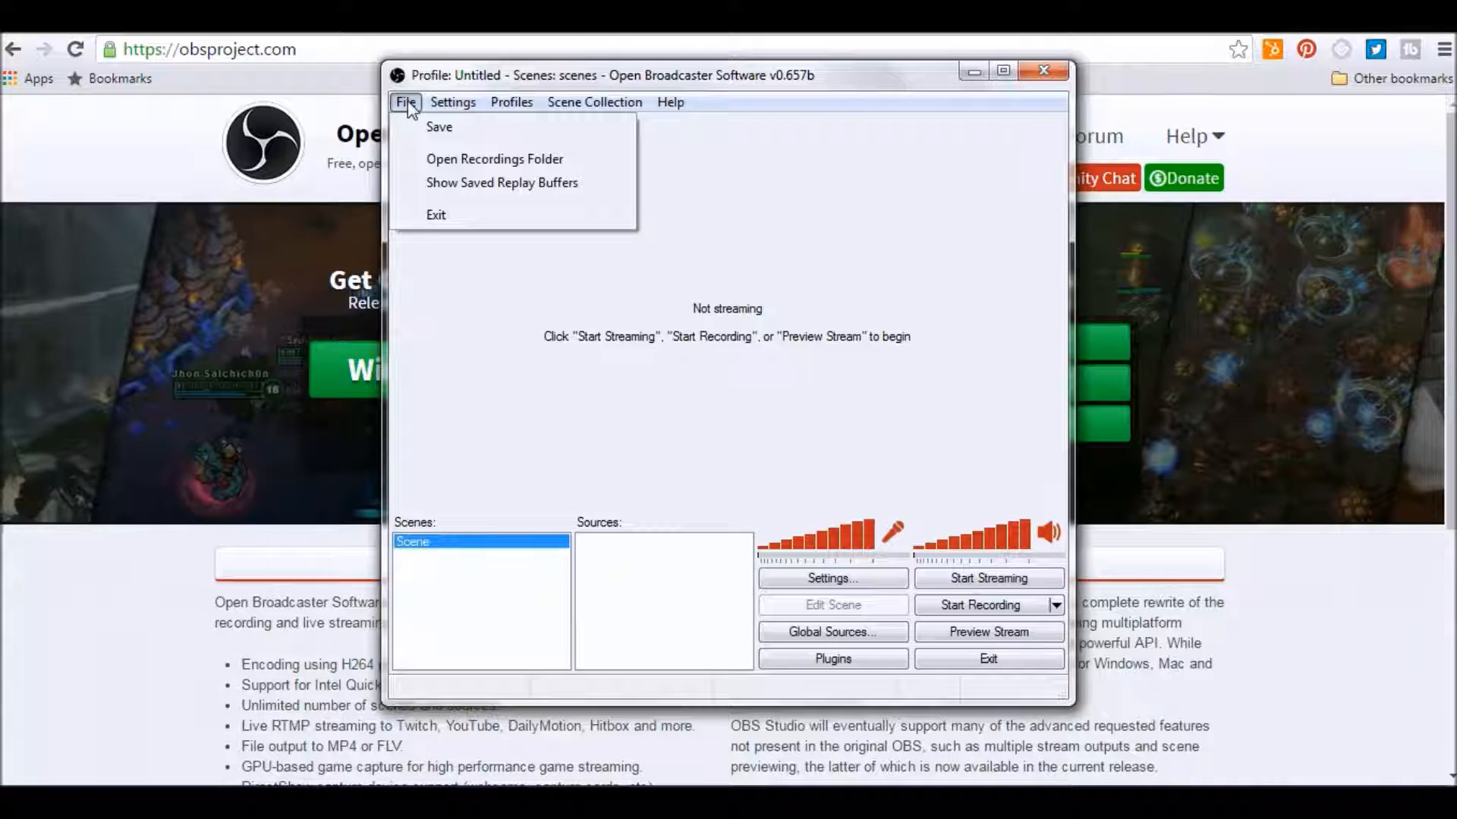
mouse_move(447, 103)
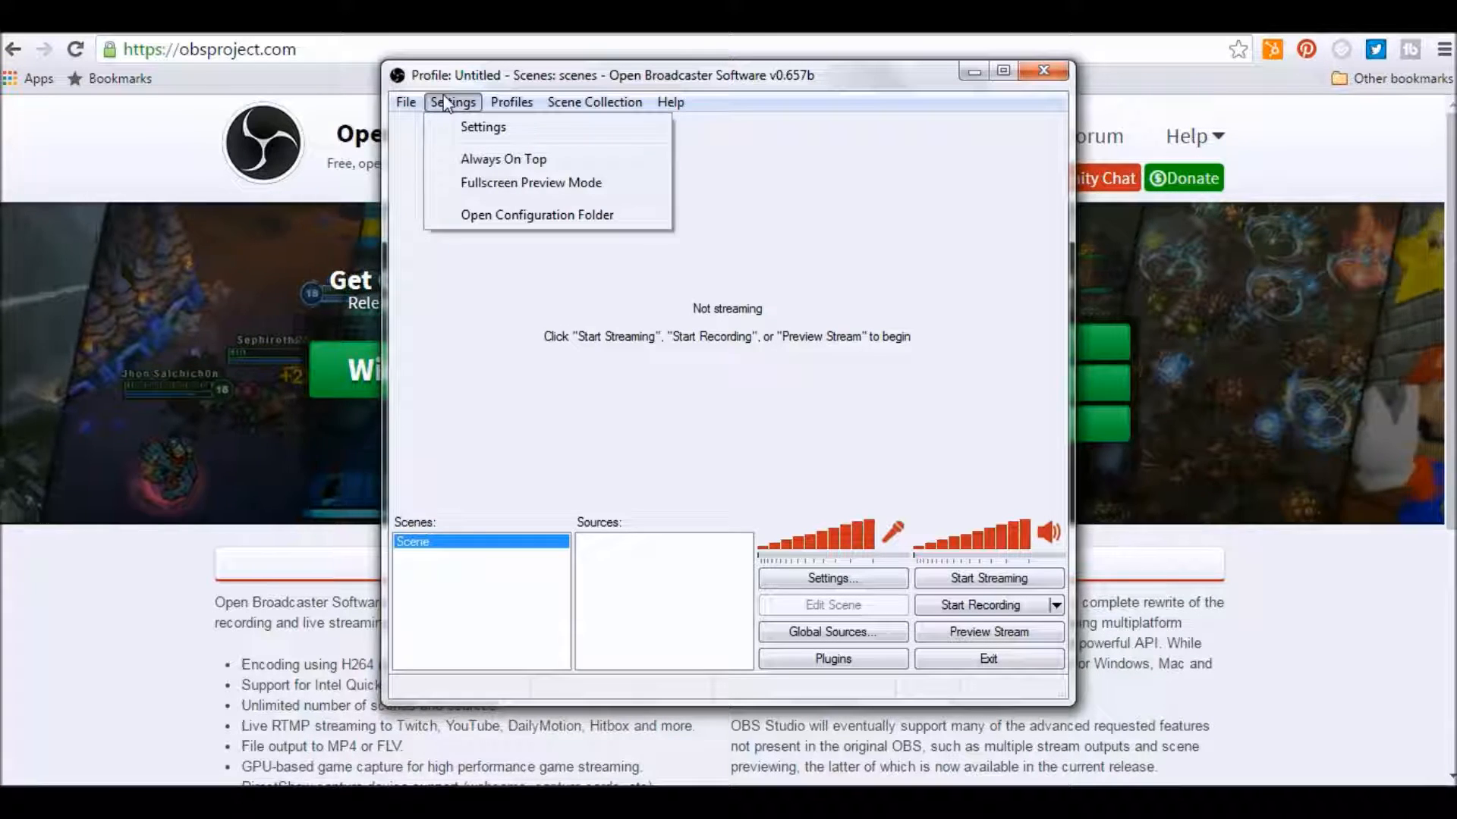
left_click(480, 129)
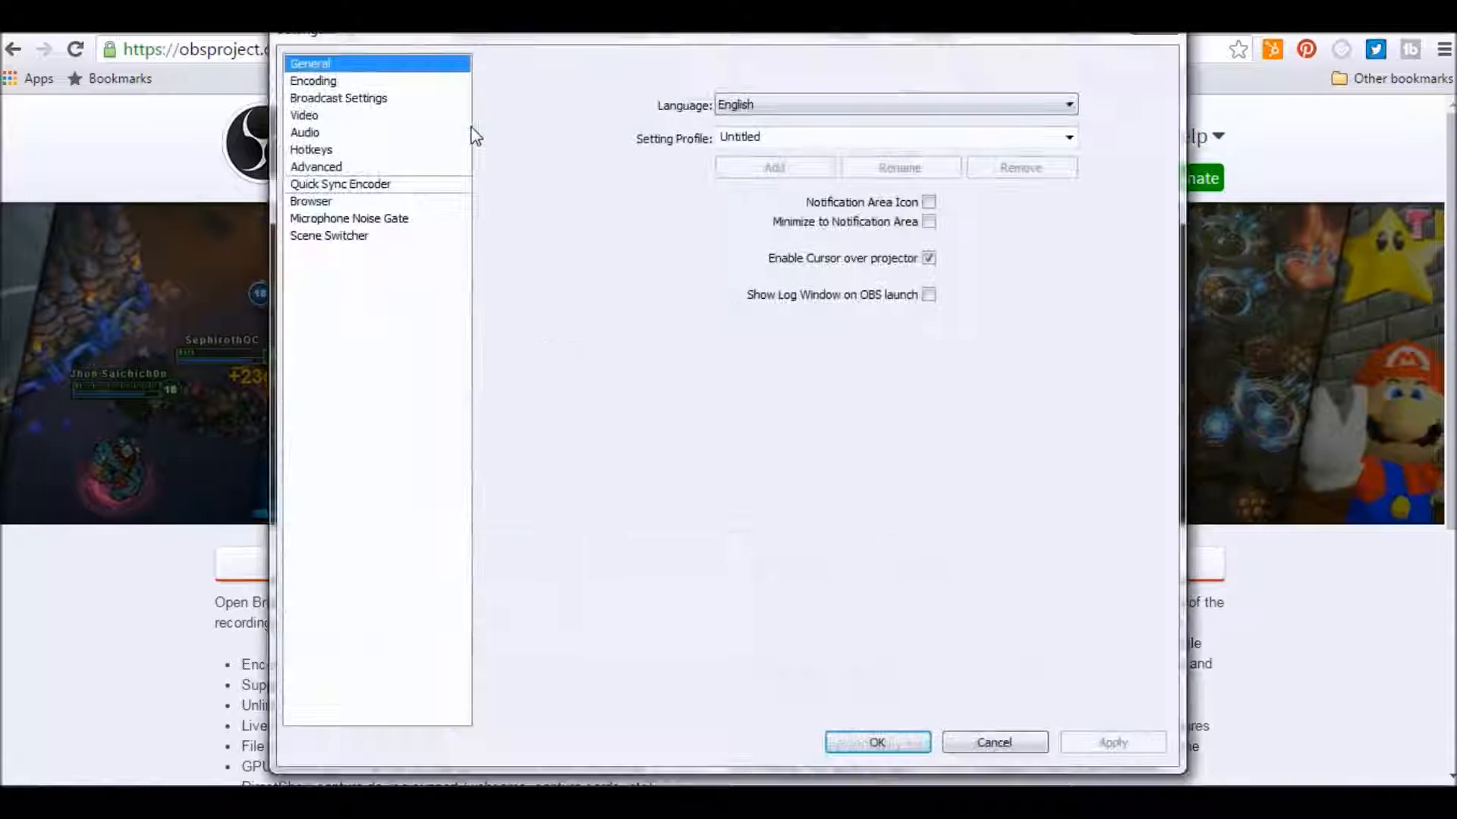
left_click(383, 100)
left_click(759, 83)
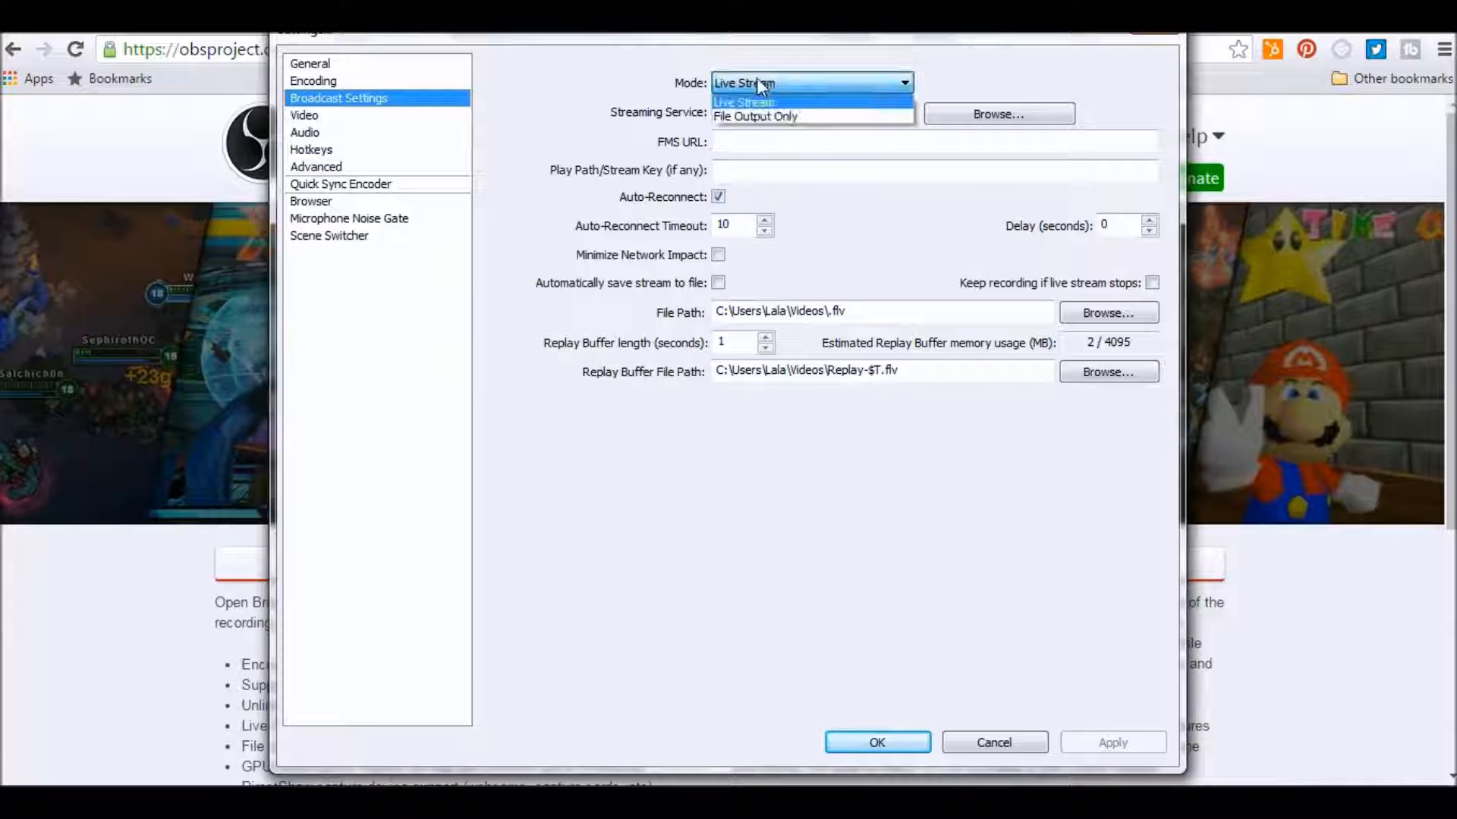
left_click(753, 116)
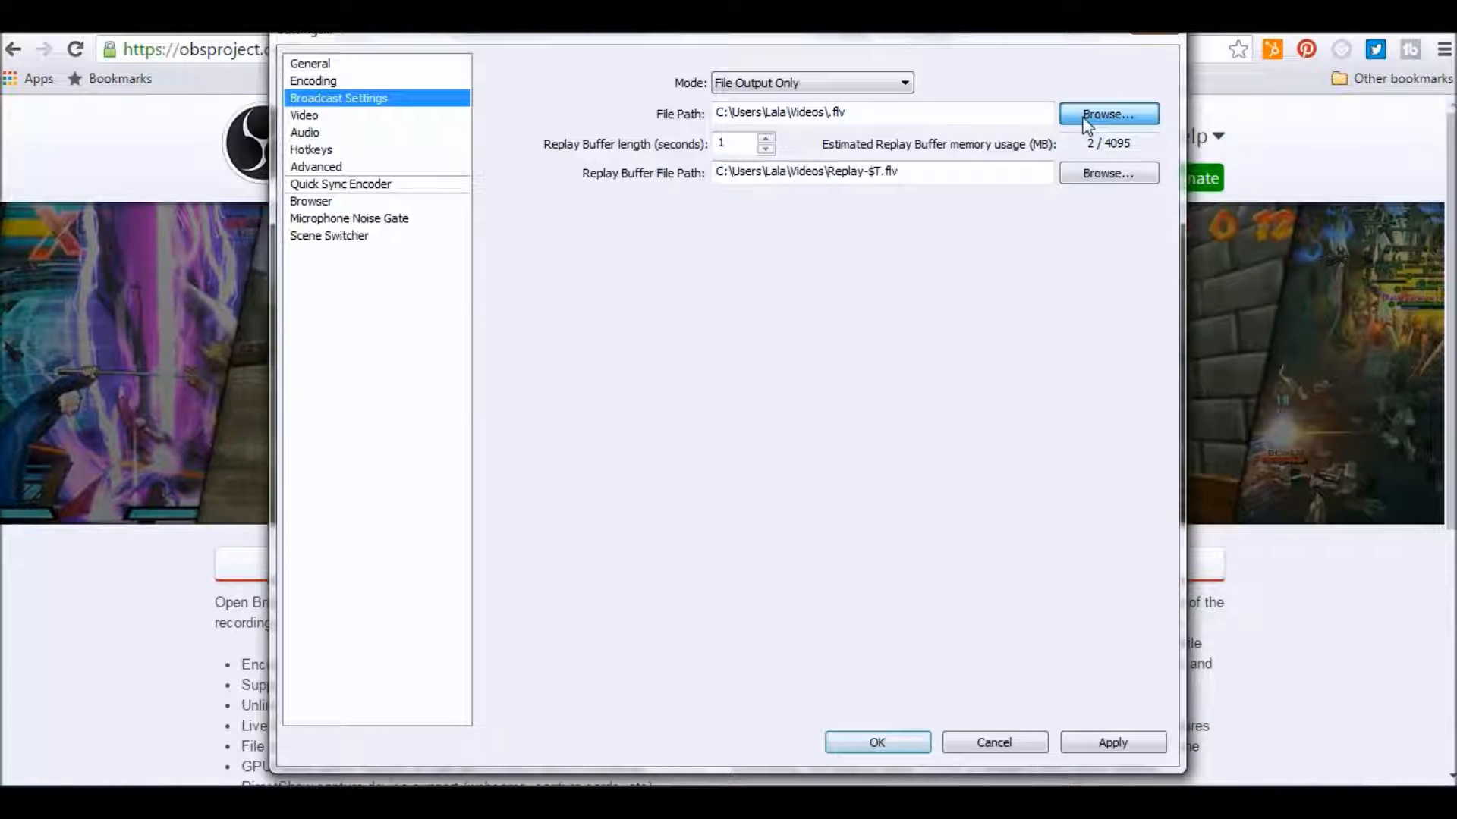
Browse to the Youtube folder on the Desktop as the output file location and apply the settings.
left_click(1087, 125)
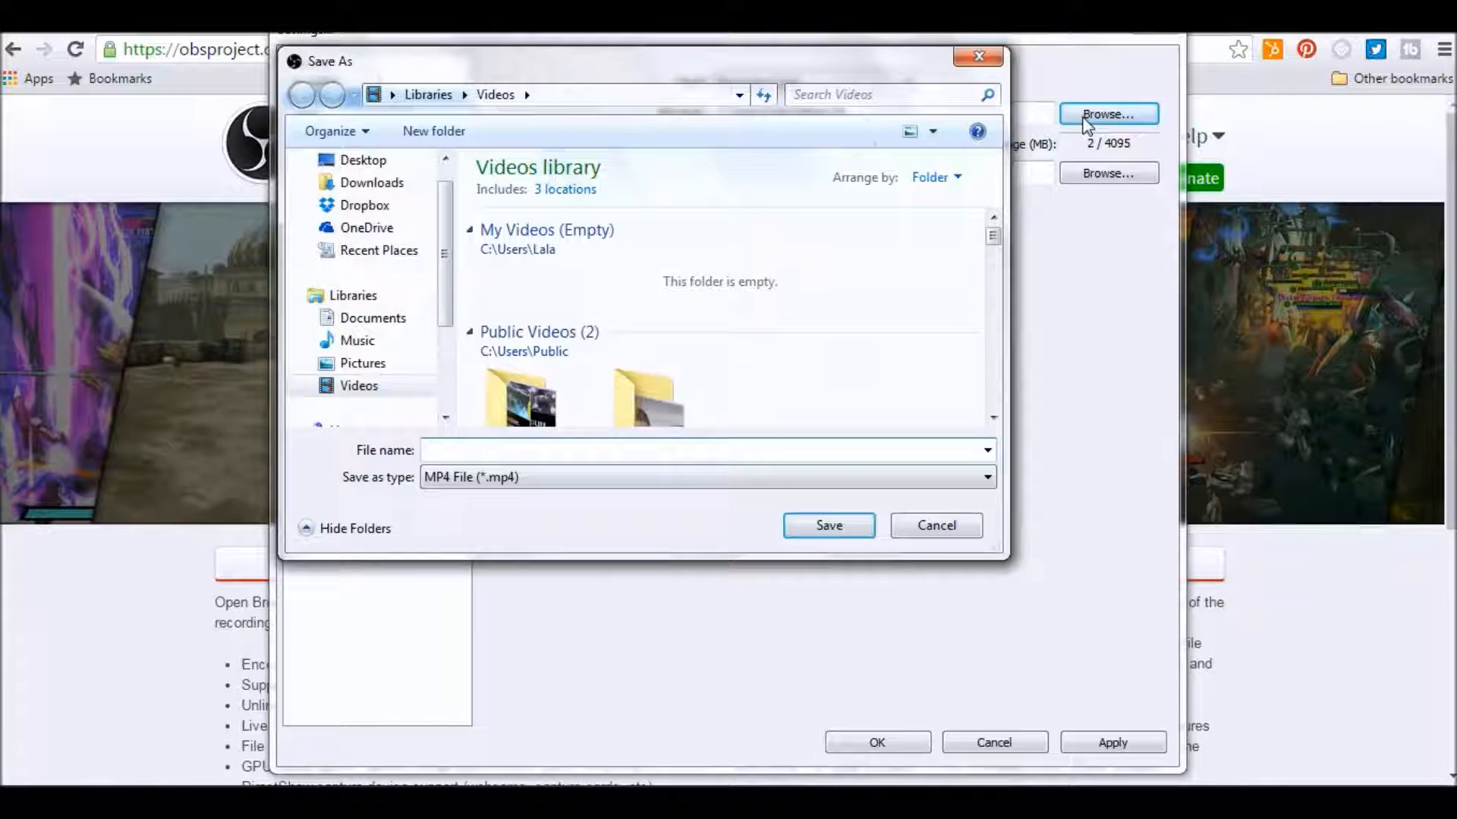
left_click(387, 166)
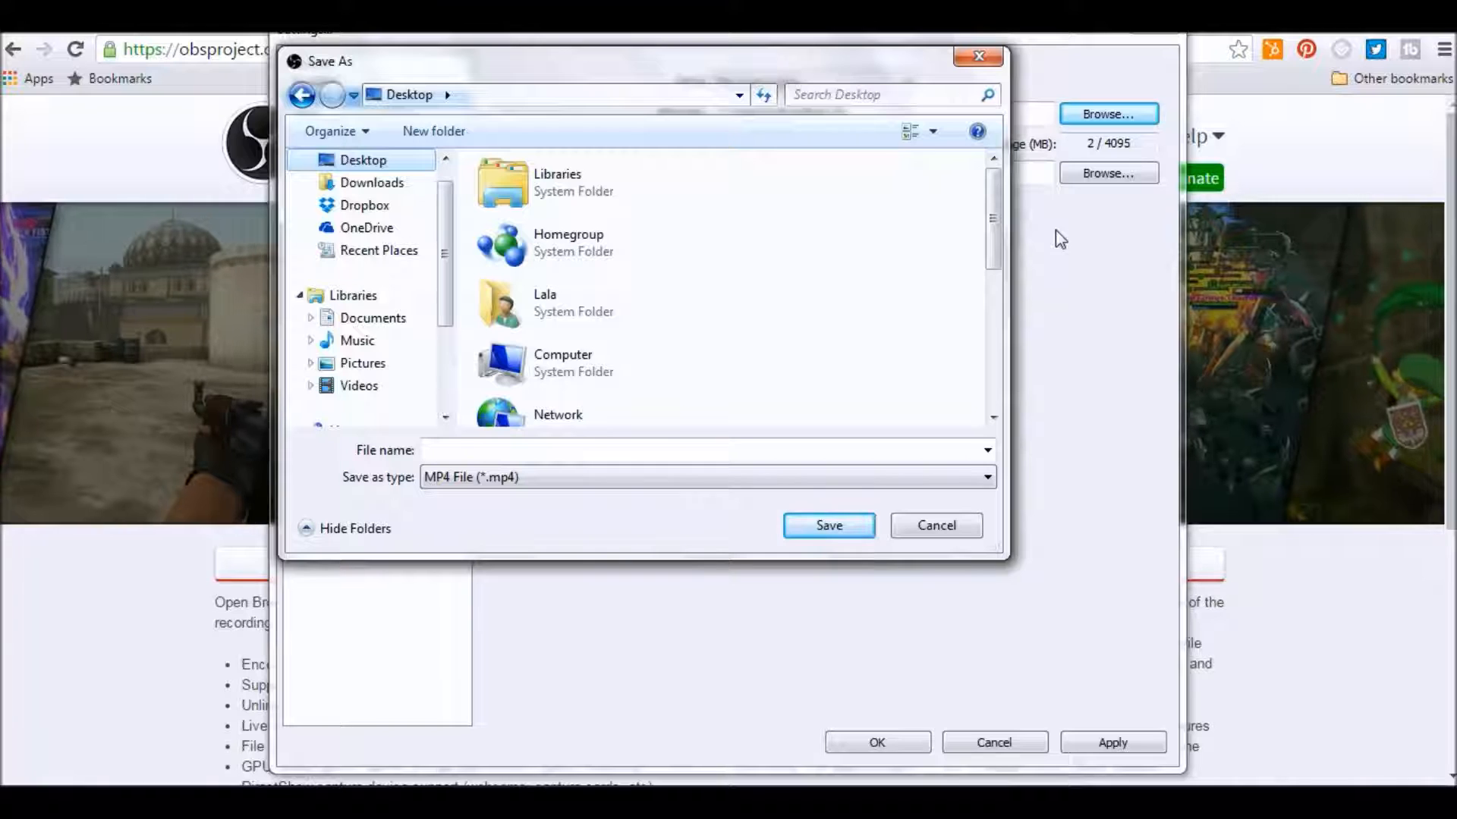
left_click_drag(993, 228, 994, 364)
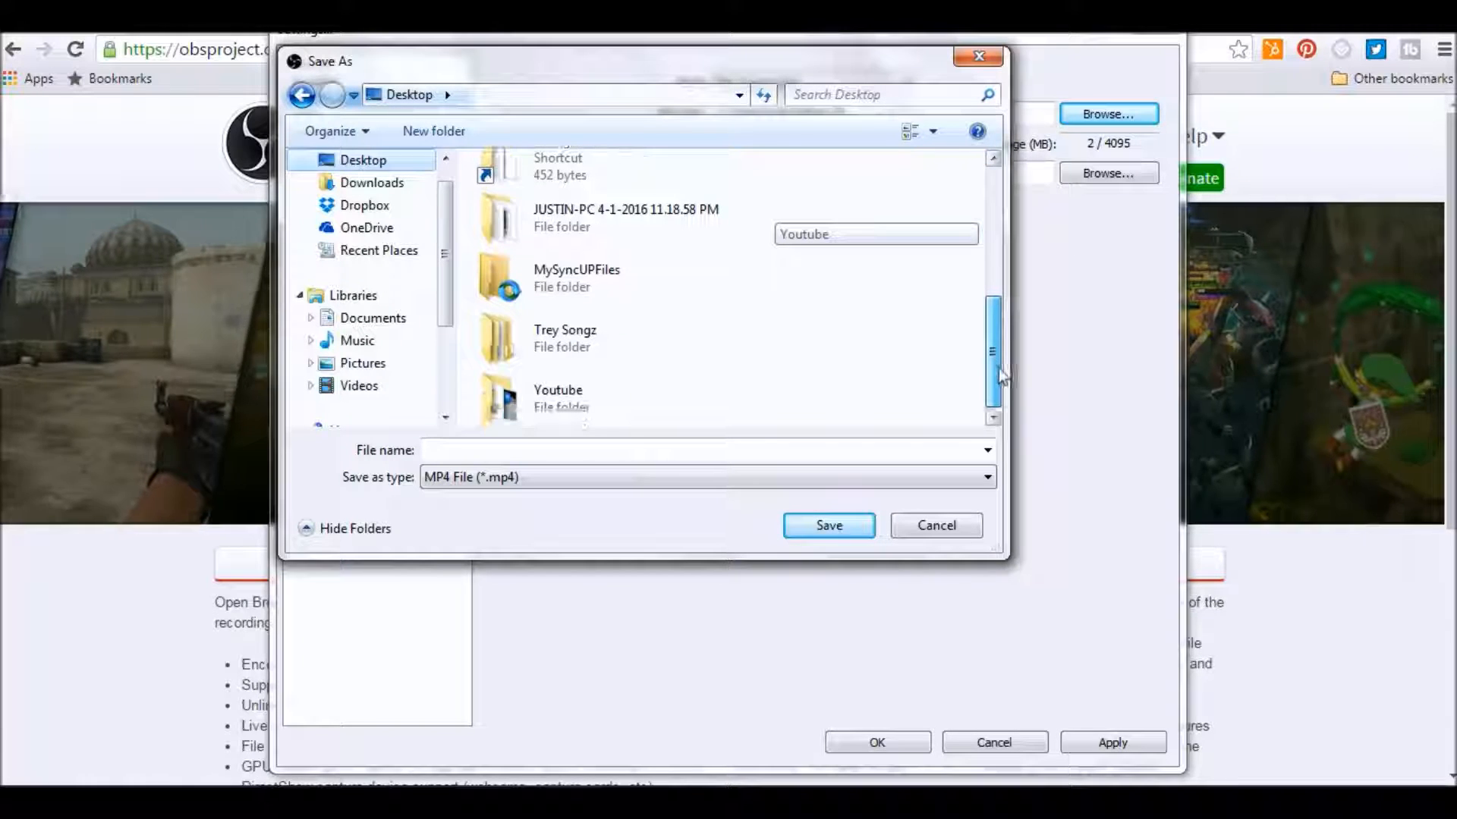
left_click(482, 416)
left_click(829, 525)
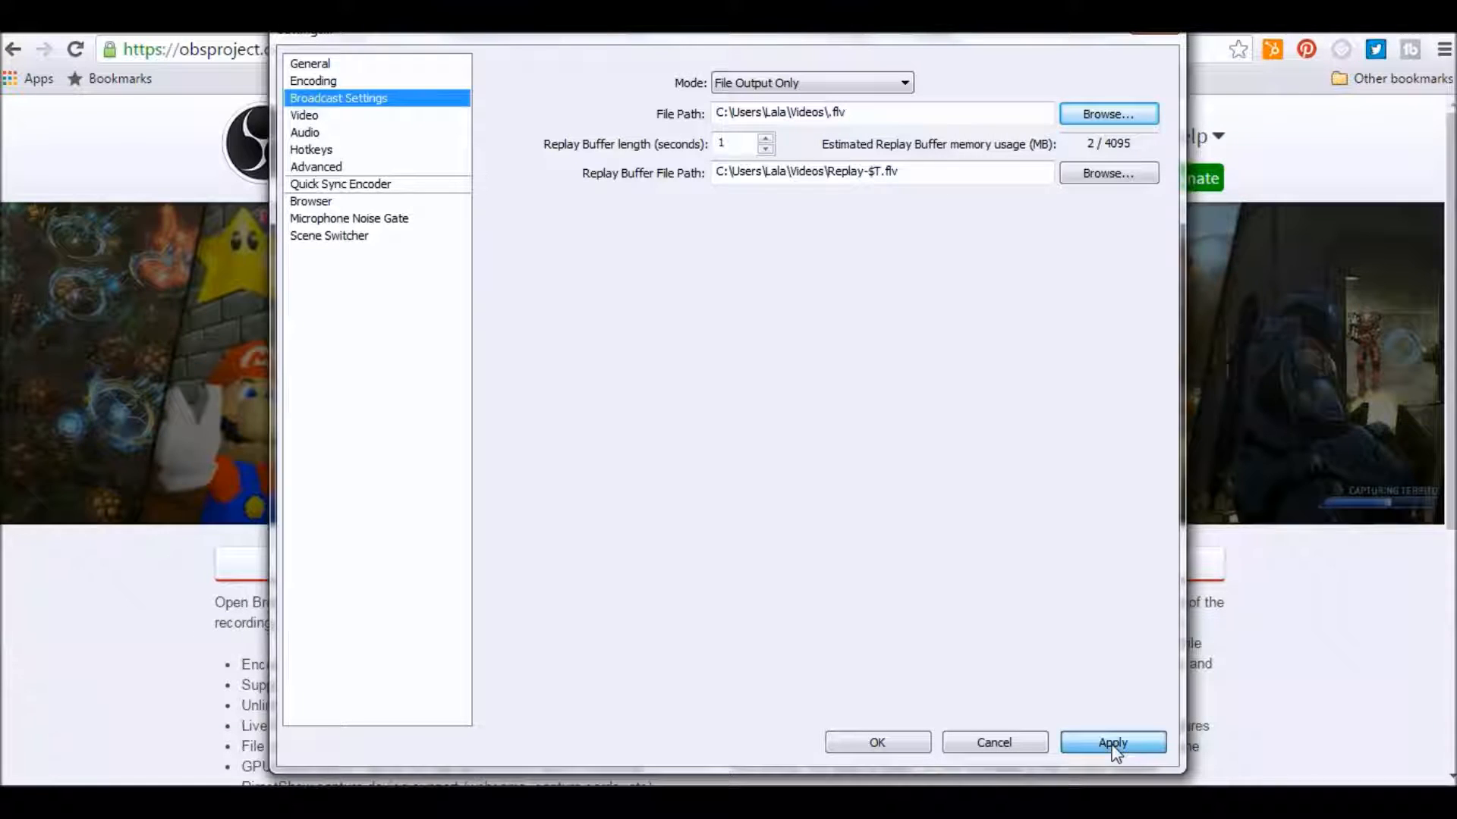
left_click(1114, 750)
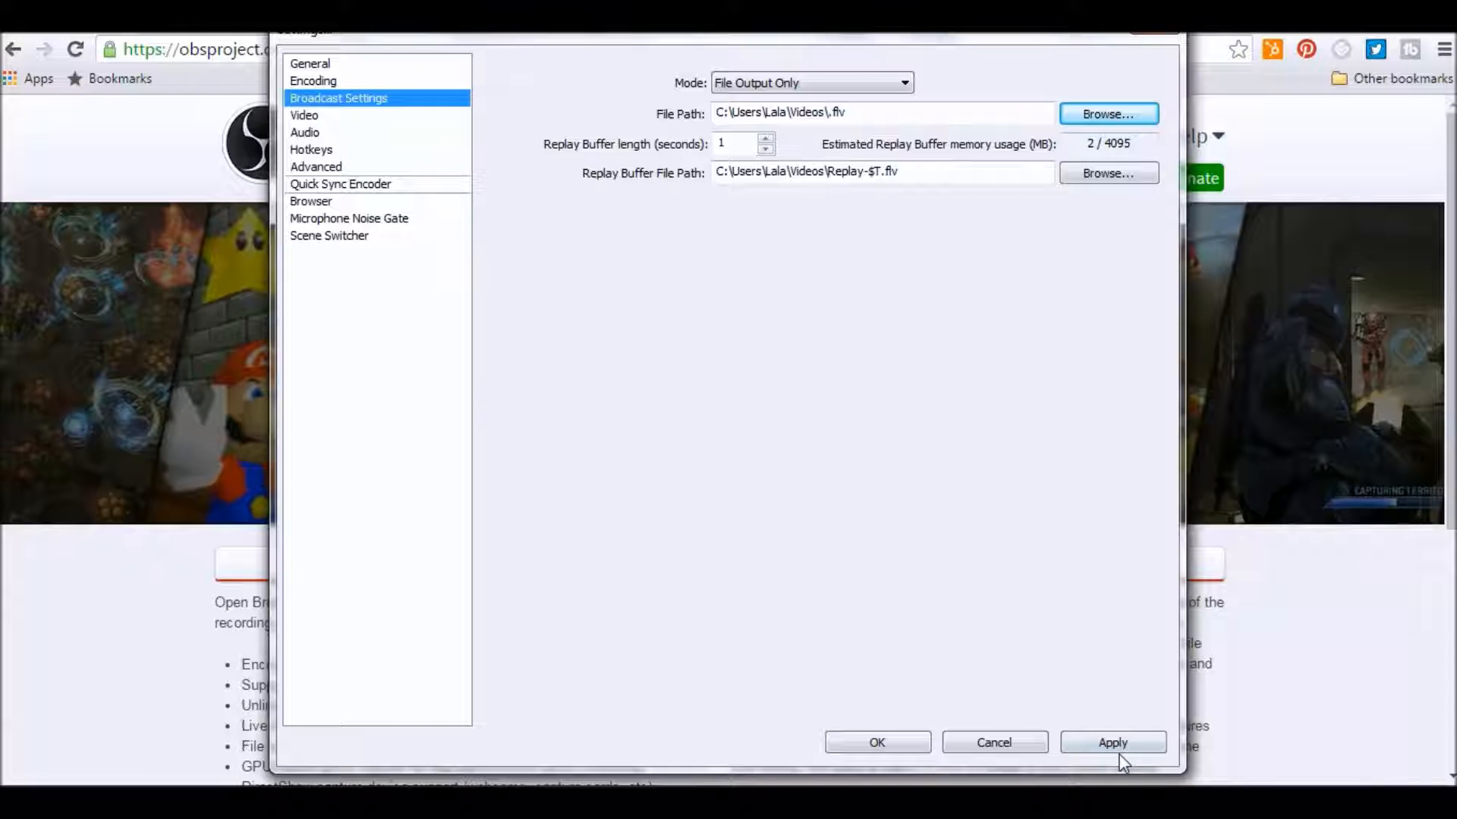
left_click(1113, 746)
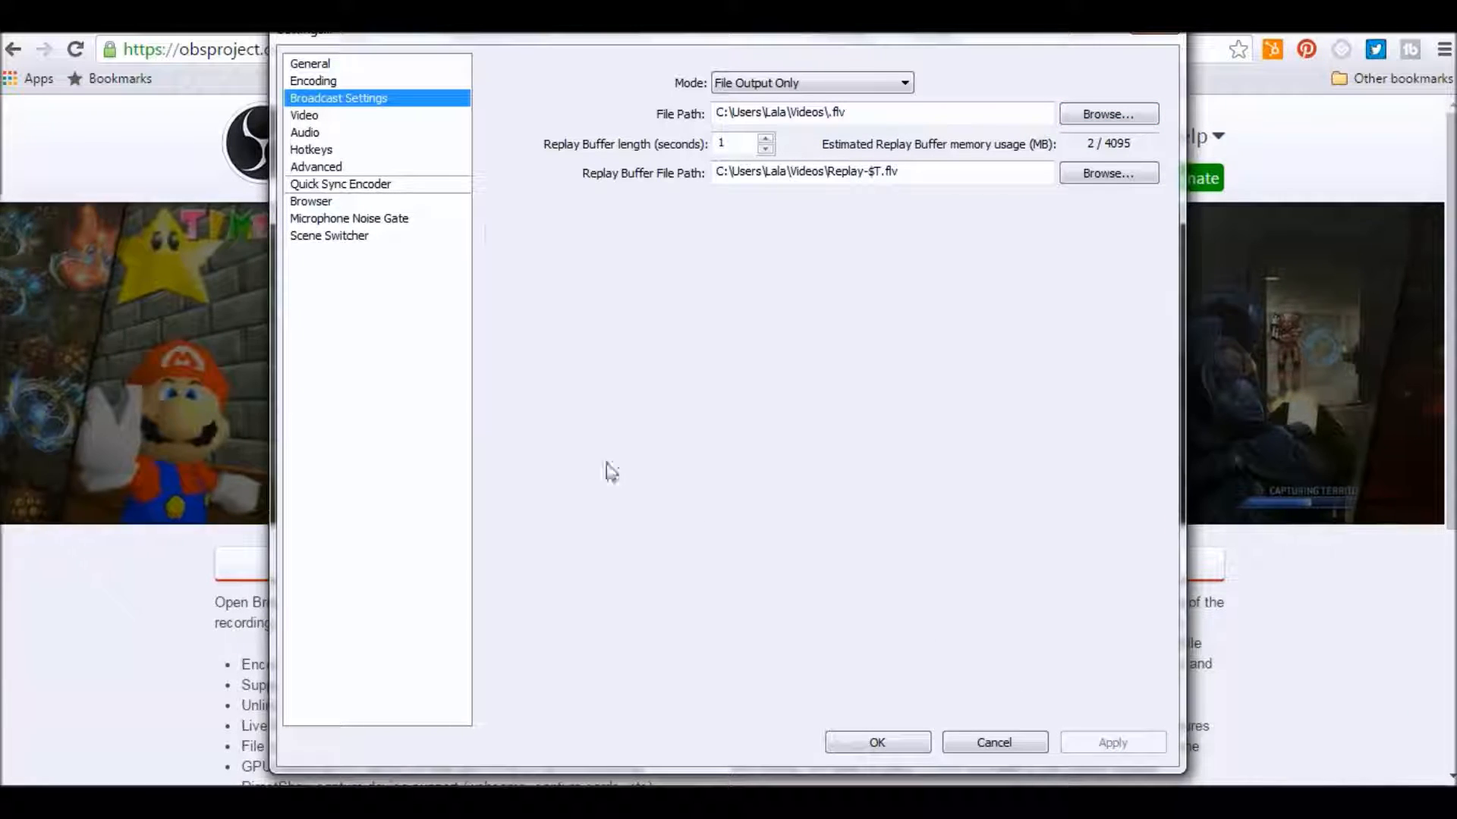
Review each settings category from General through Scene Switcher, then close the settings.
left_click(321, 63)
left_click(319, 80)
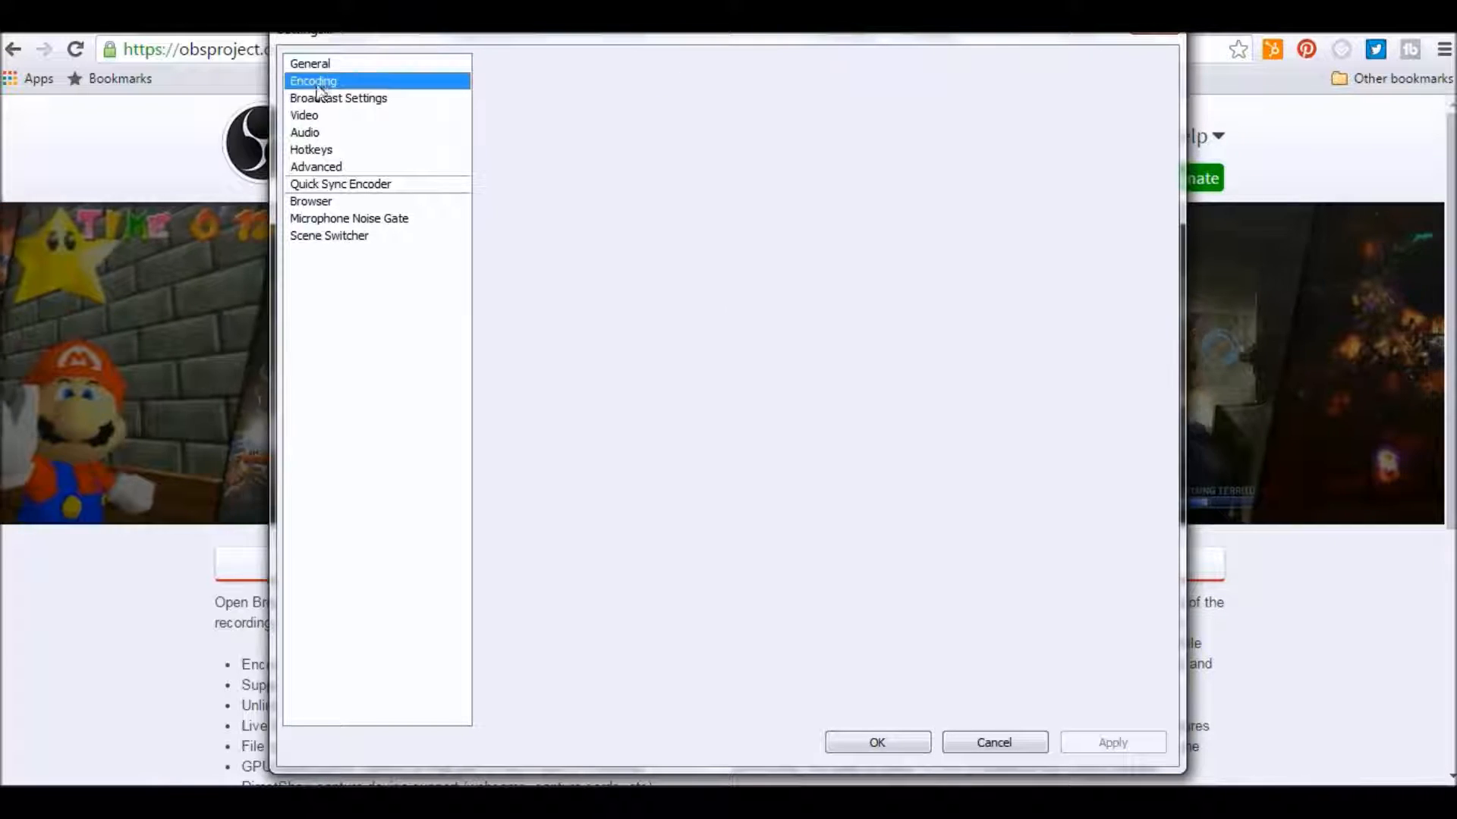
left_click(317, 98)
left_click(315, 116)
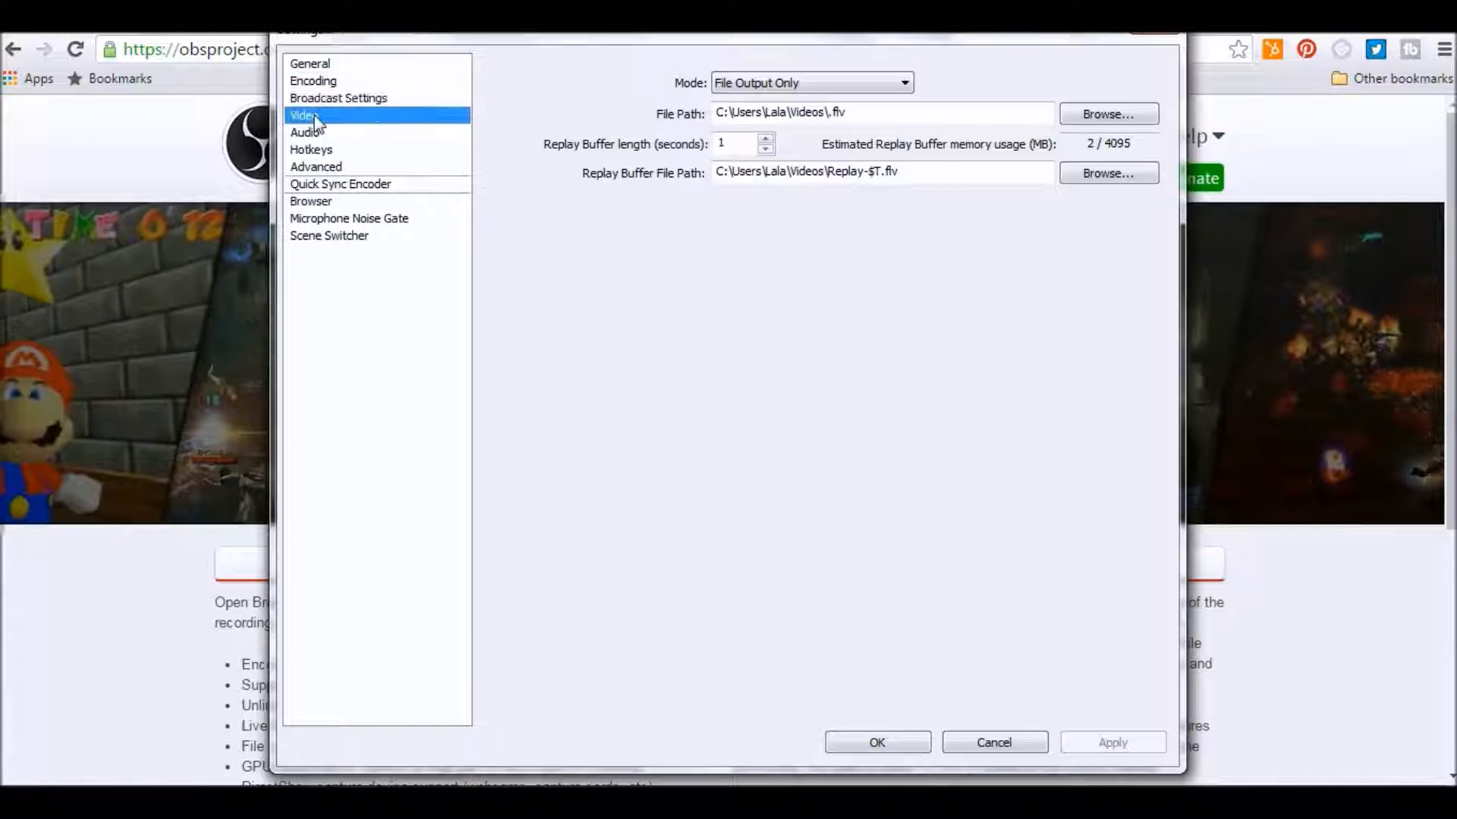
left_click(317, 137)
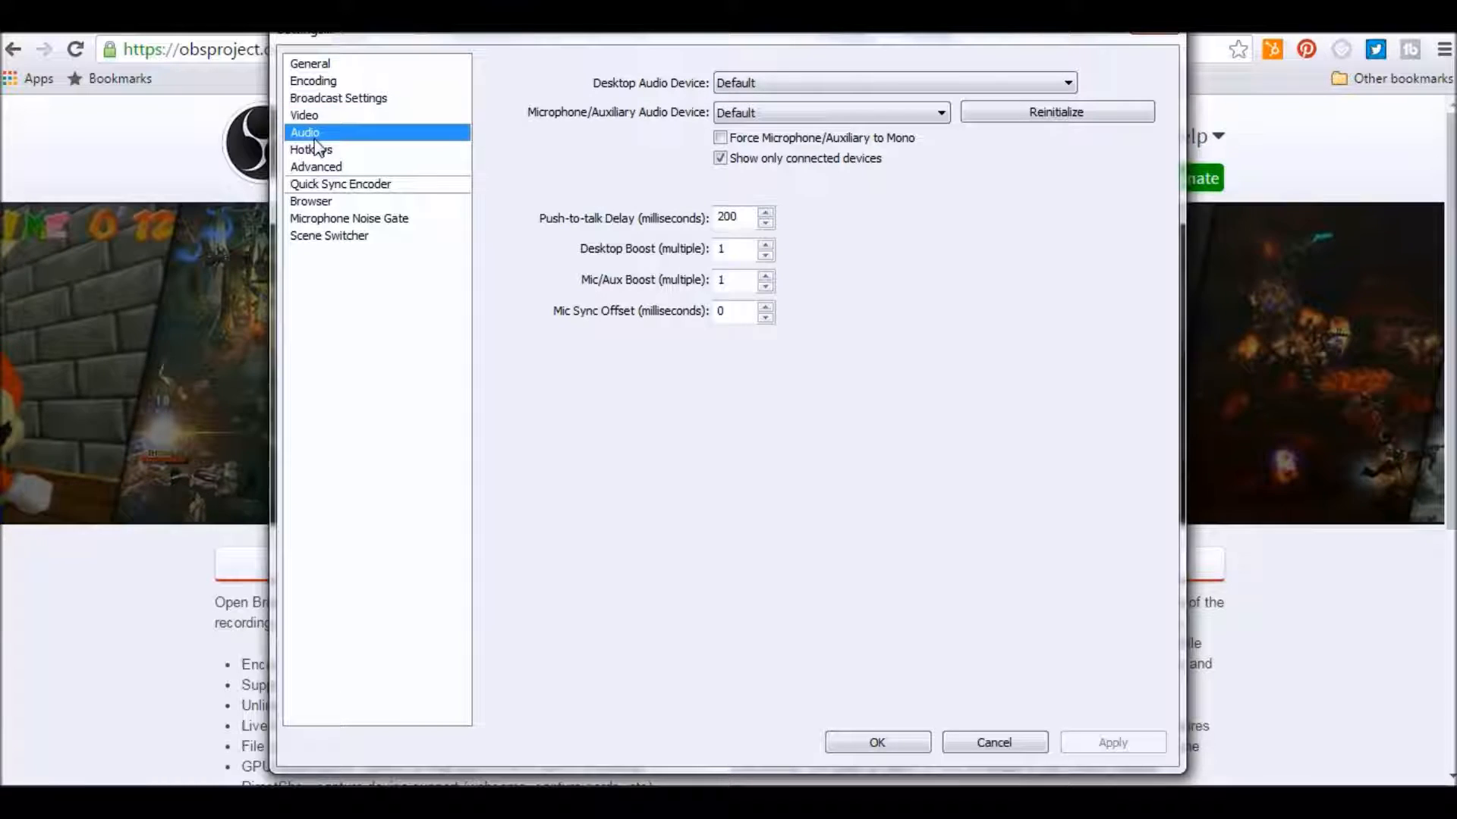
left_click(316, 152)
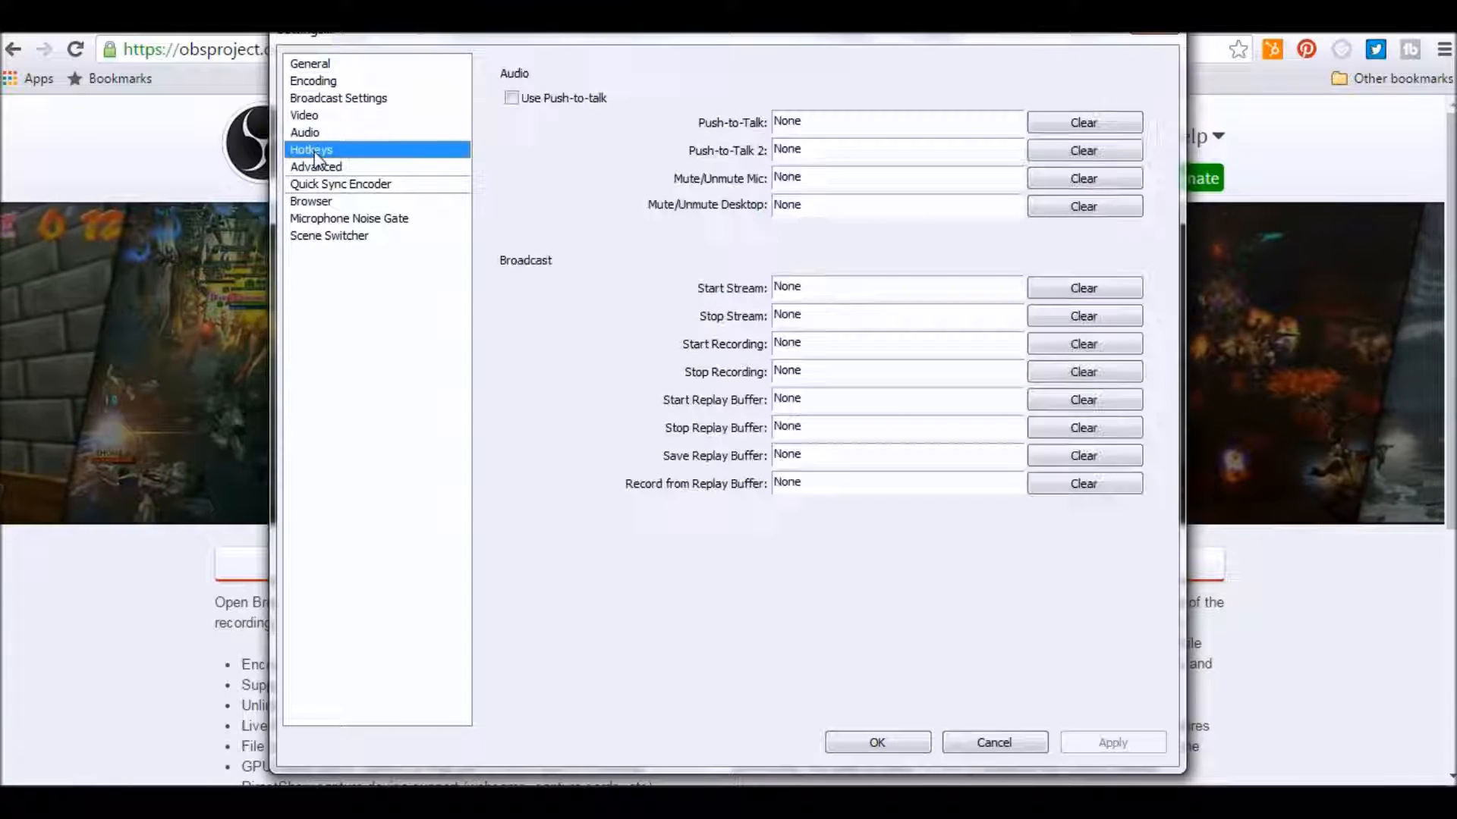
left_click(316, 168)
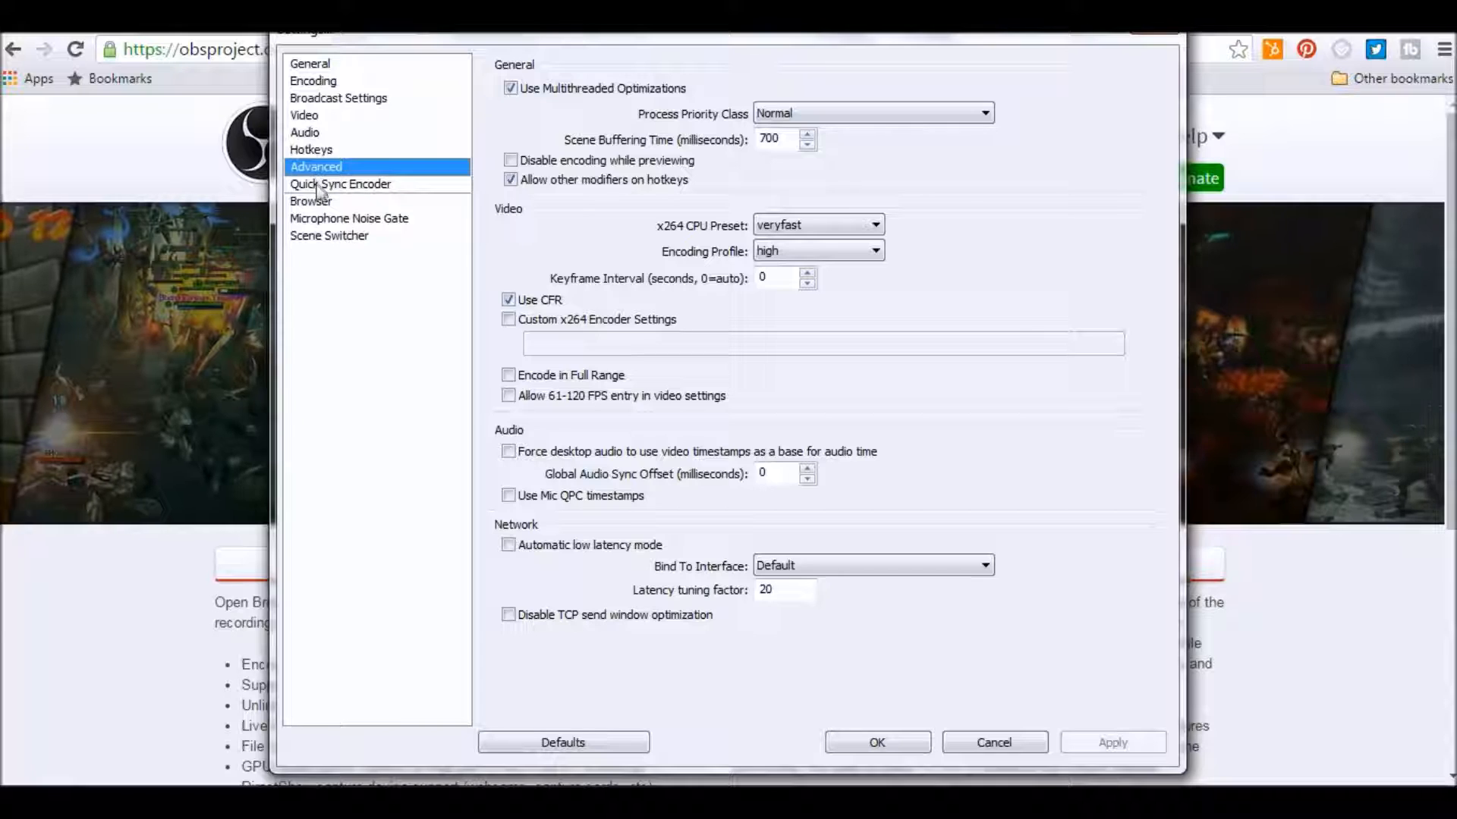
left_click(318, 186)
left_click(328, 203)
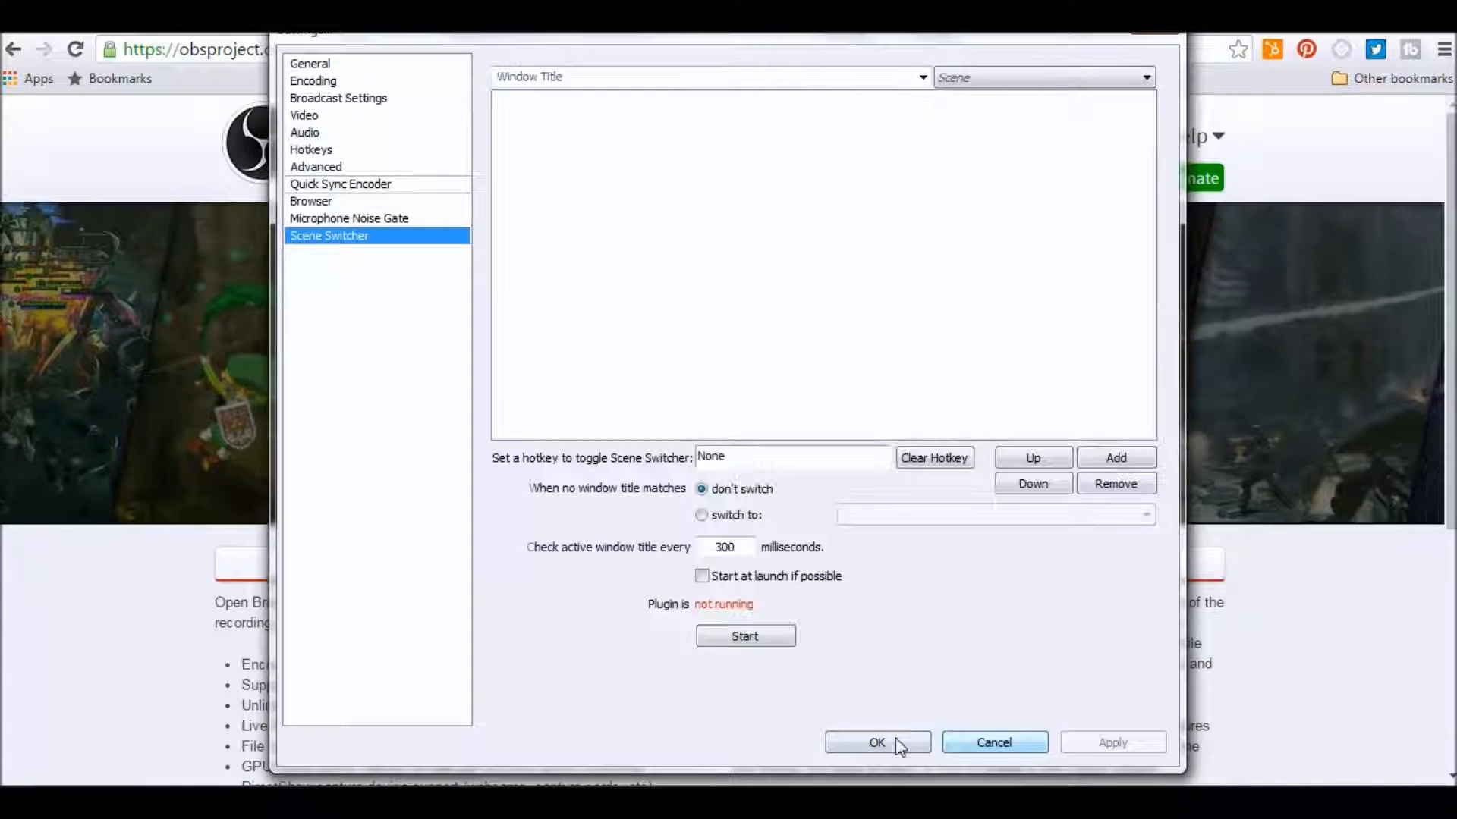
left_click(895, 739)
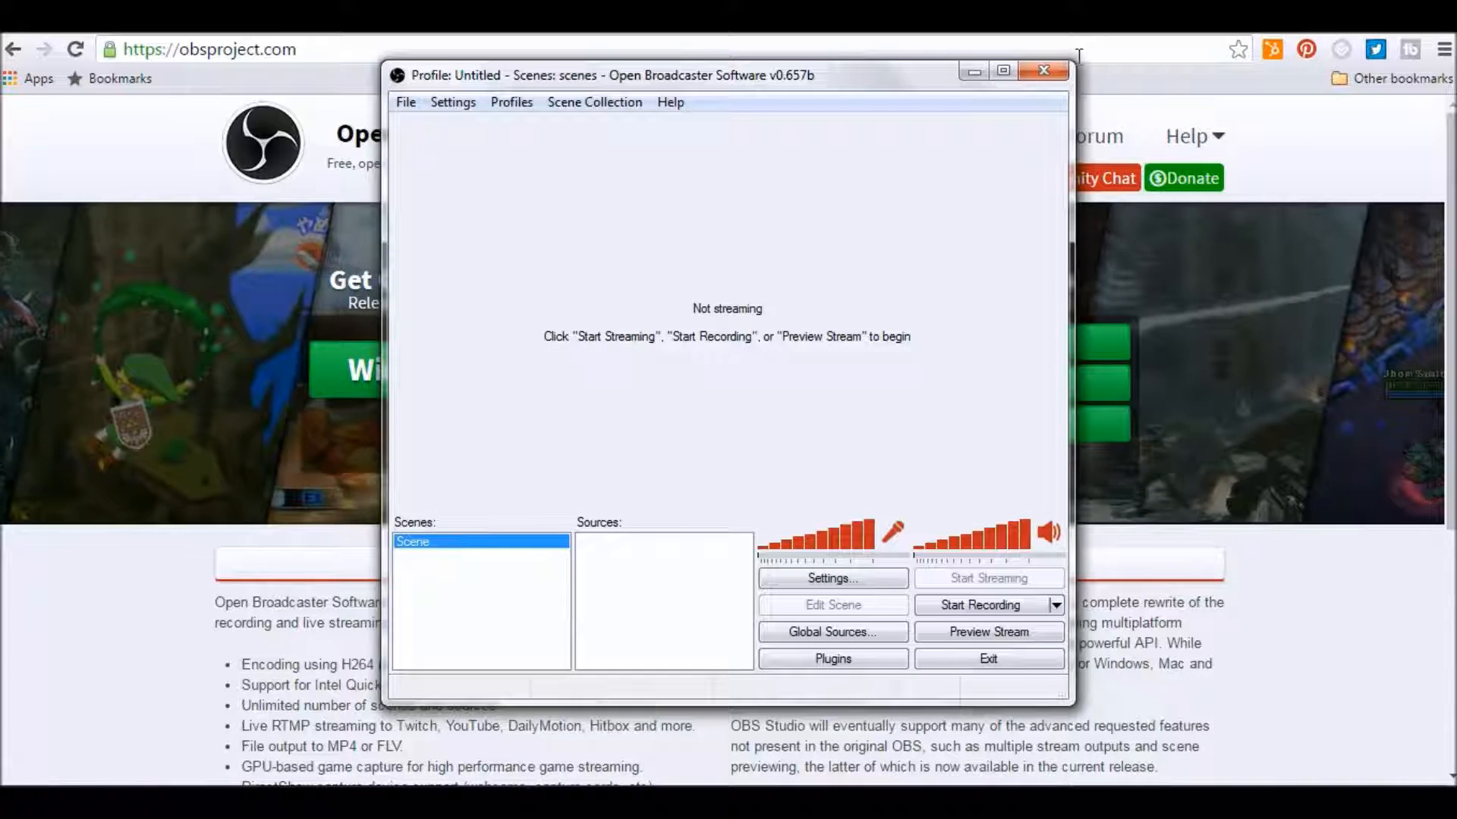
Try to start recording, declining to record a black screen with no sources added.
left_click(965, 607)
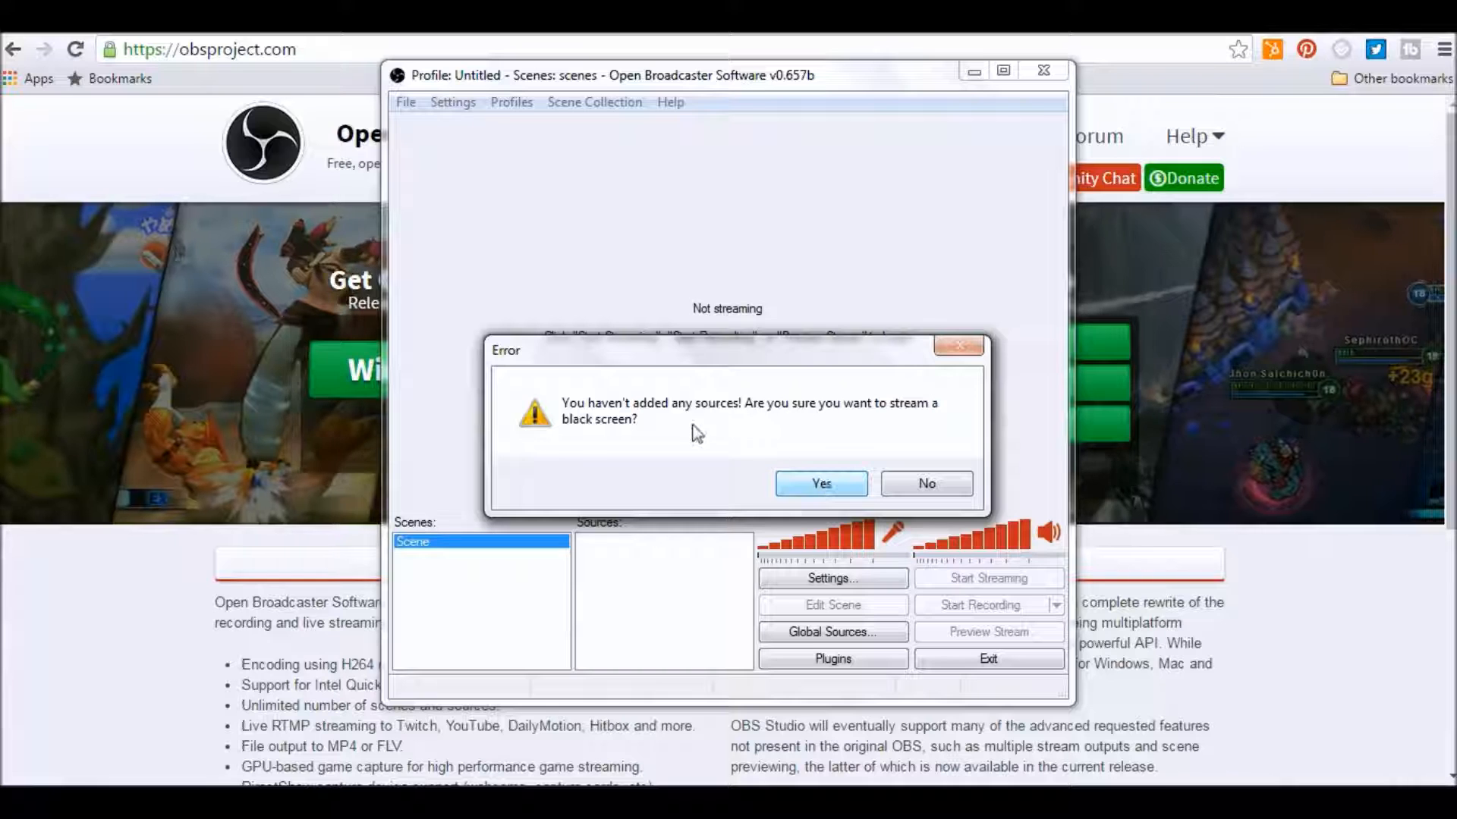
left_click(913, 484)
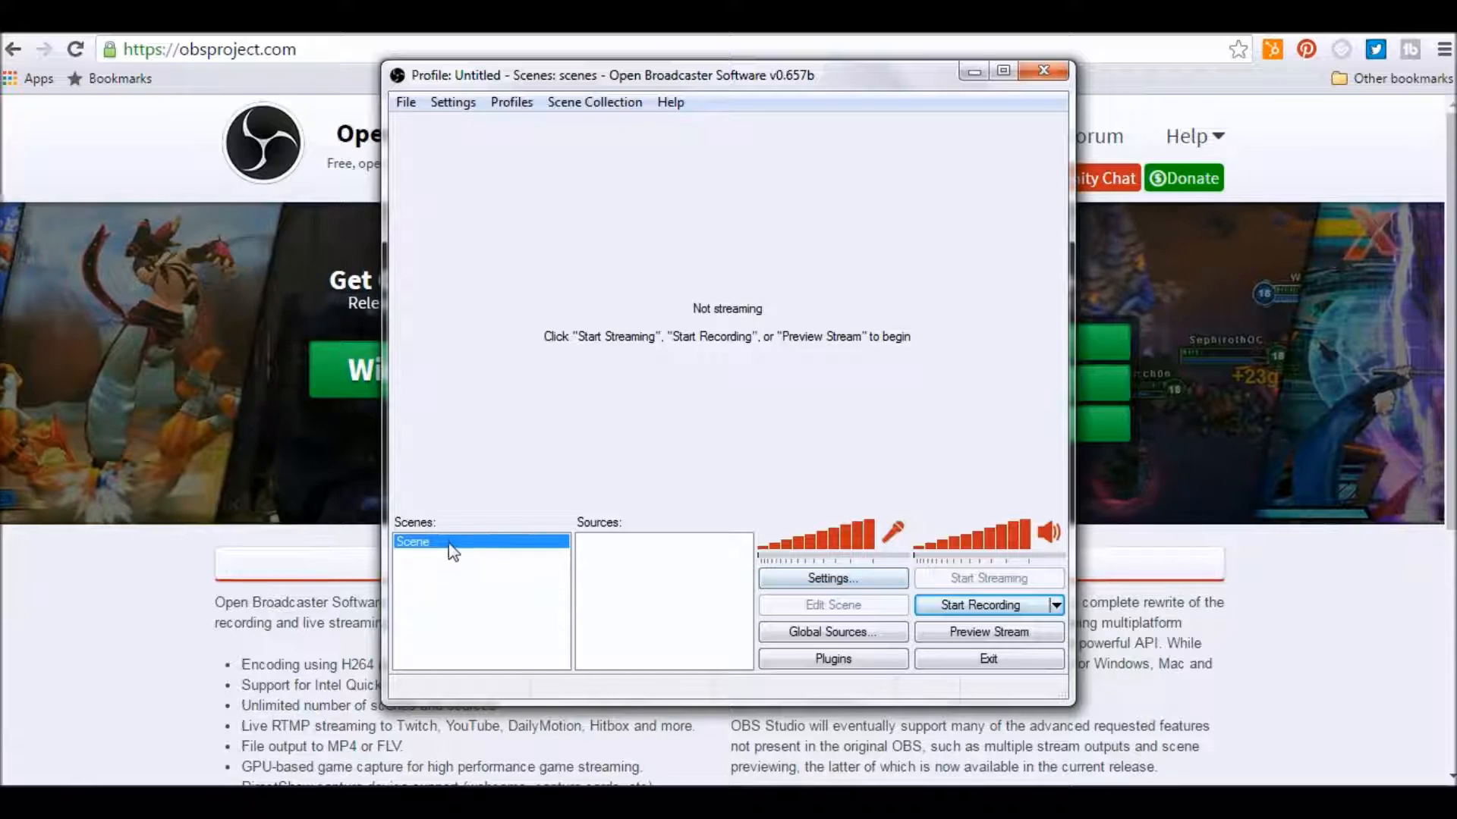
Add a Monitor Capture source named "Monitor Capture Test" to the scene, keeping its default capture properties.
right_click(653, 575)
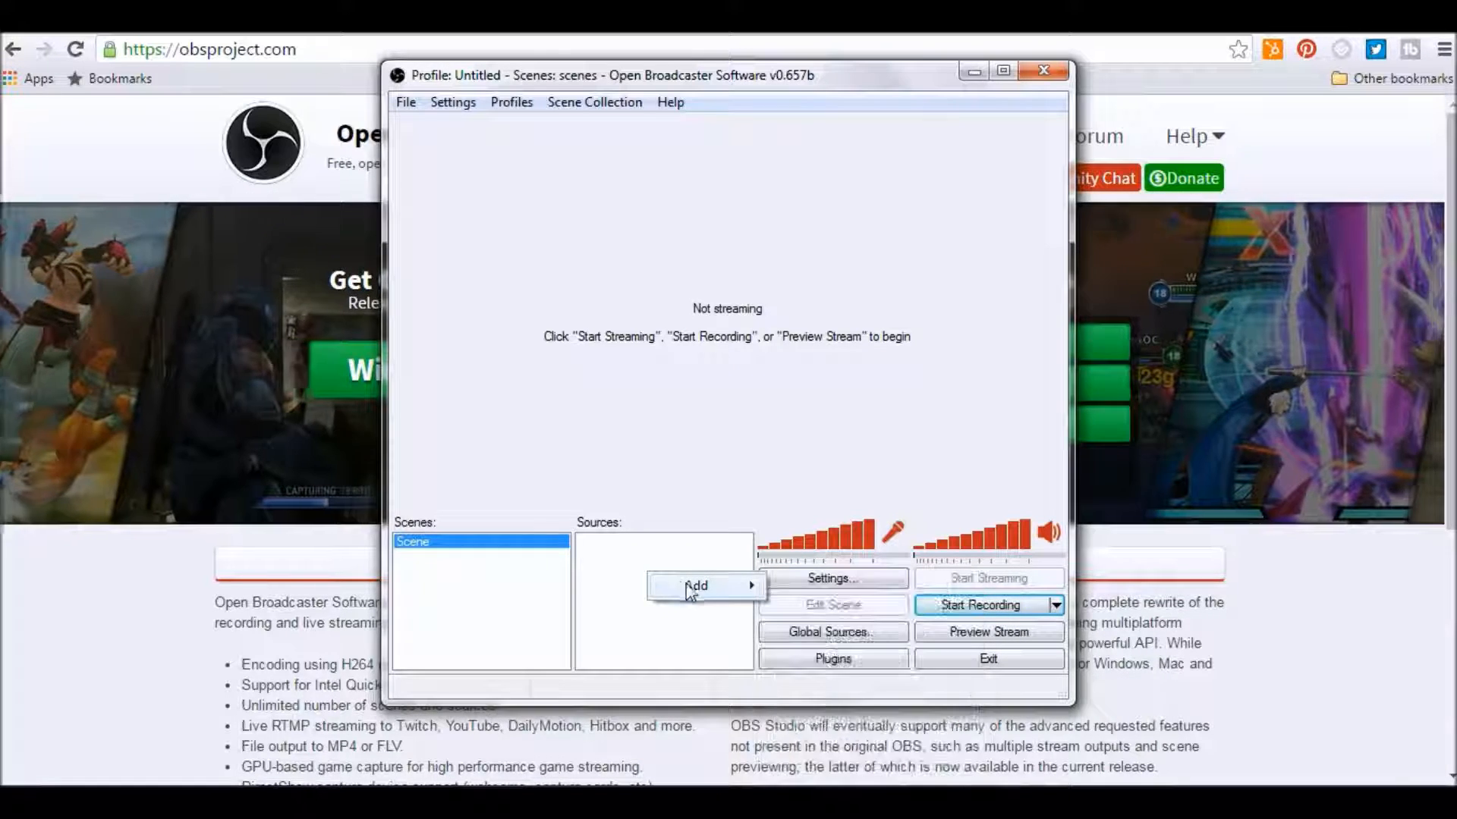
mouse_move(709, 593)
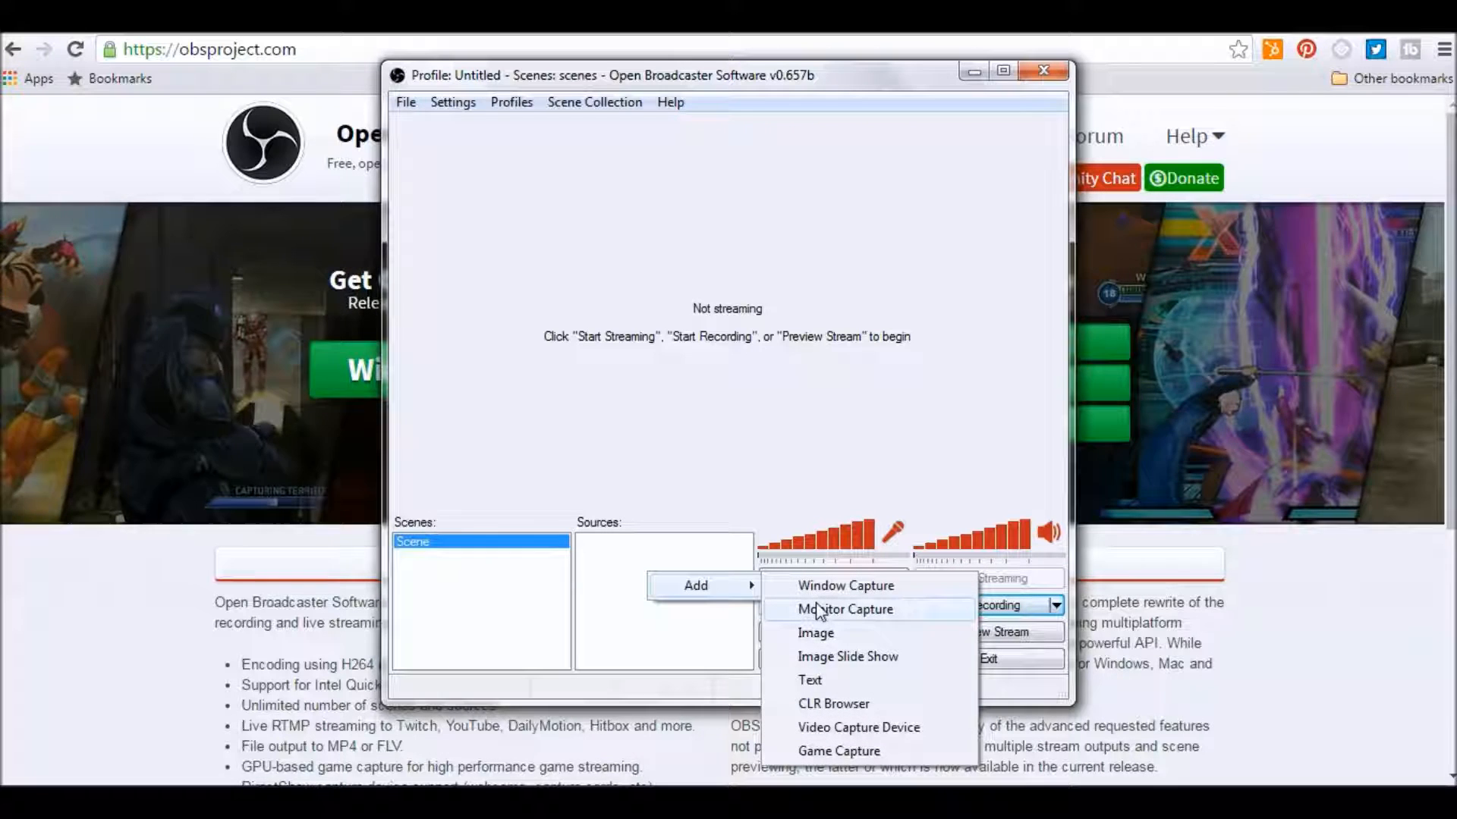
left_click(816, 609)
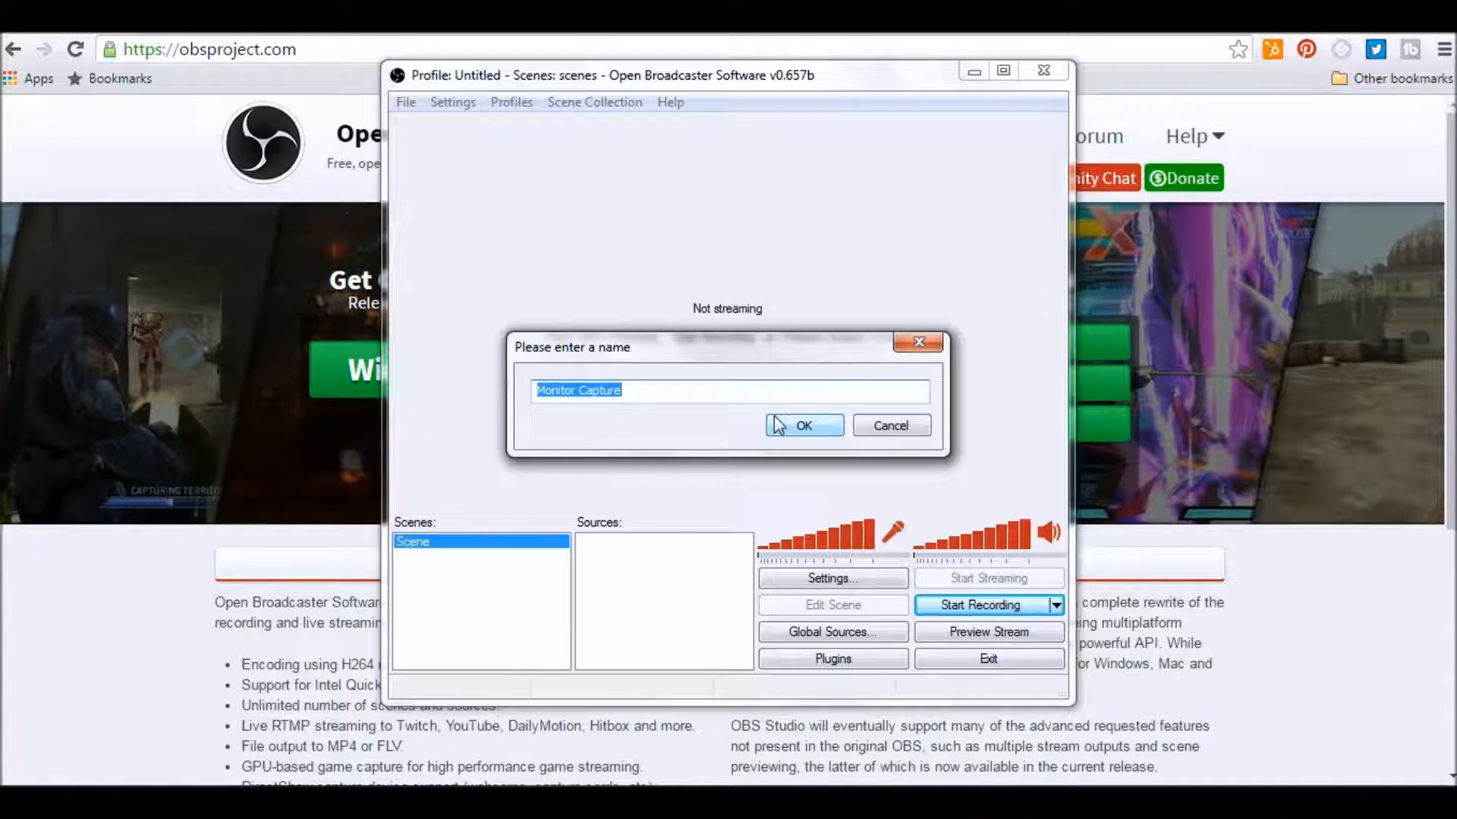
key("Right")
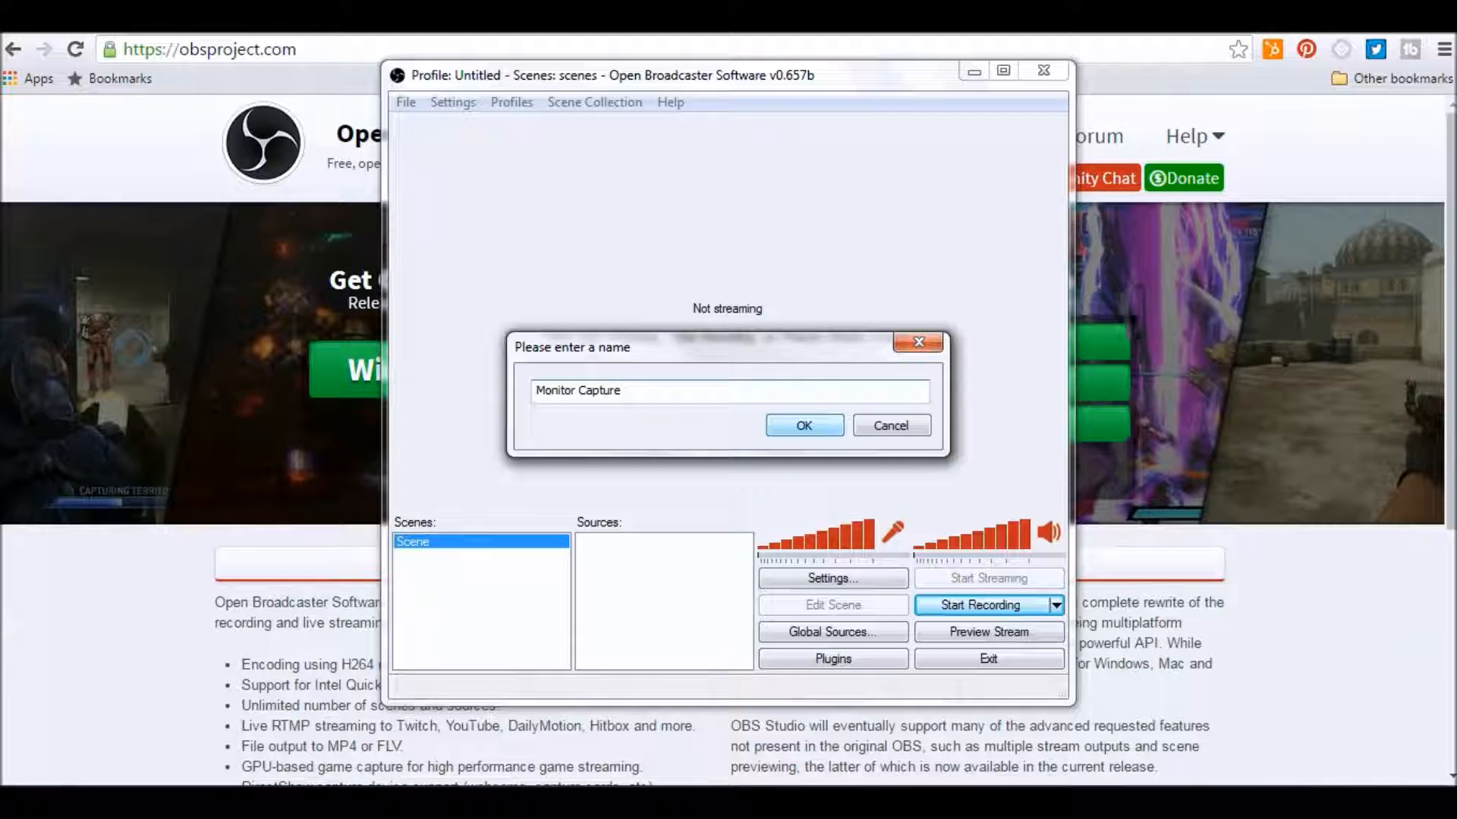
left_click(801, 426)
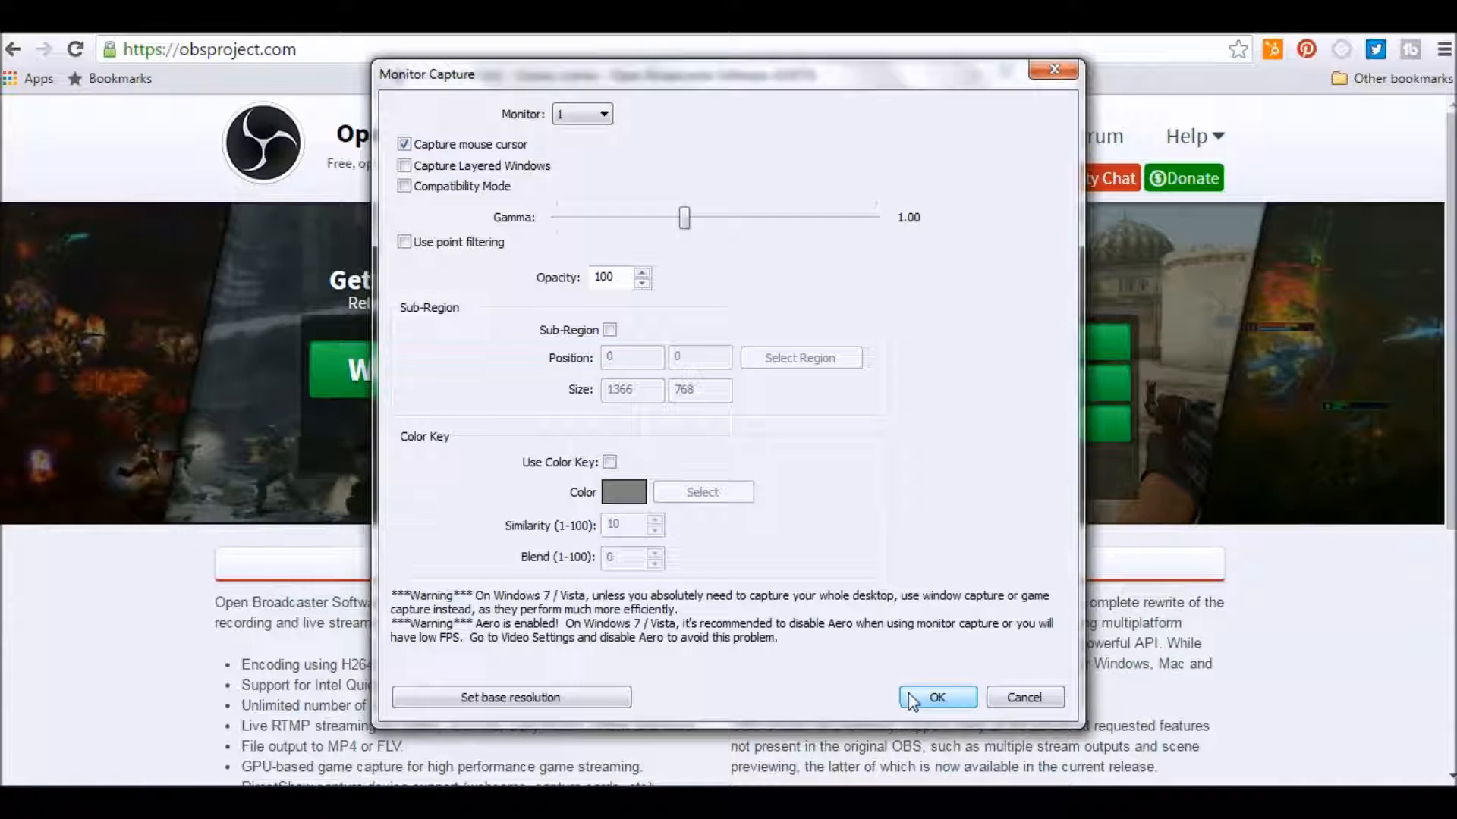
left_click(935, 697)
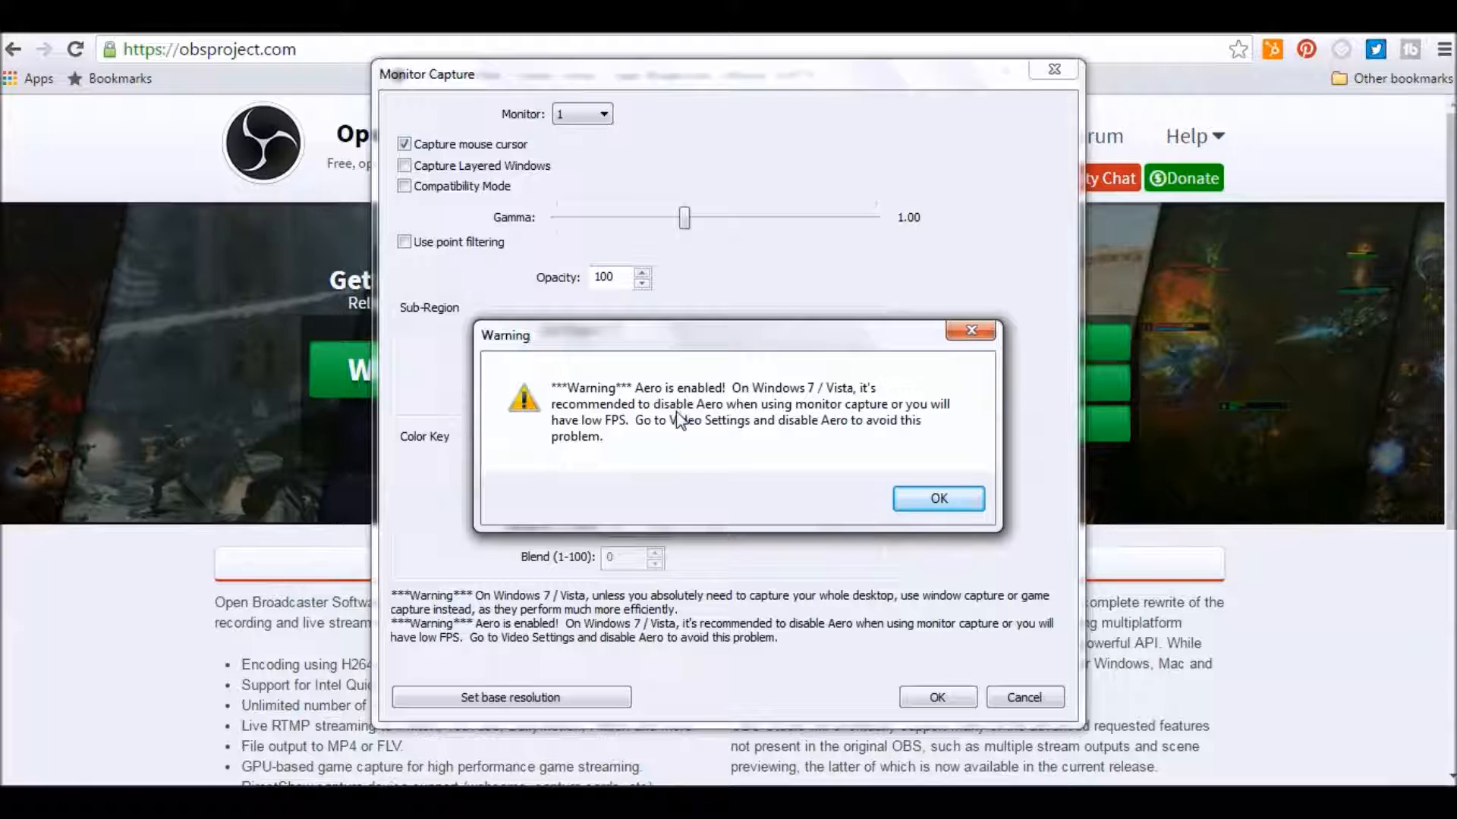
left_click(939, 499)
Open the settings and enable Disable Aero in the Video category, then apply and close the settings.
left_click(434, 104)
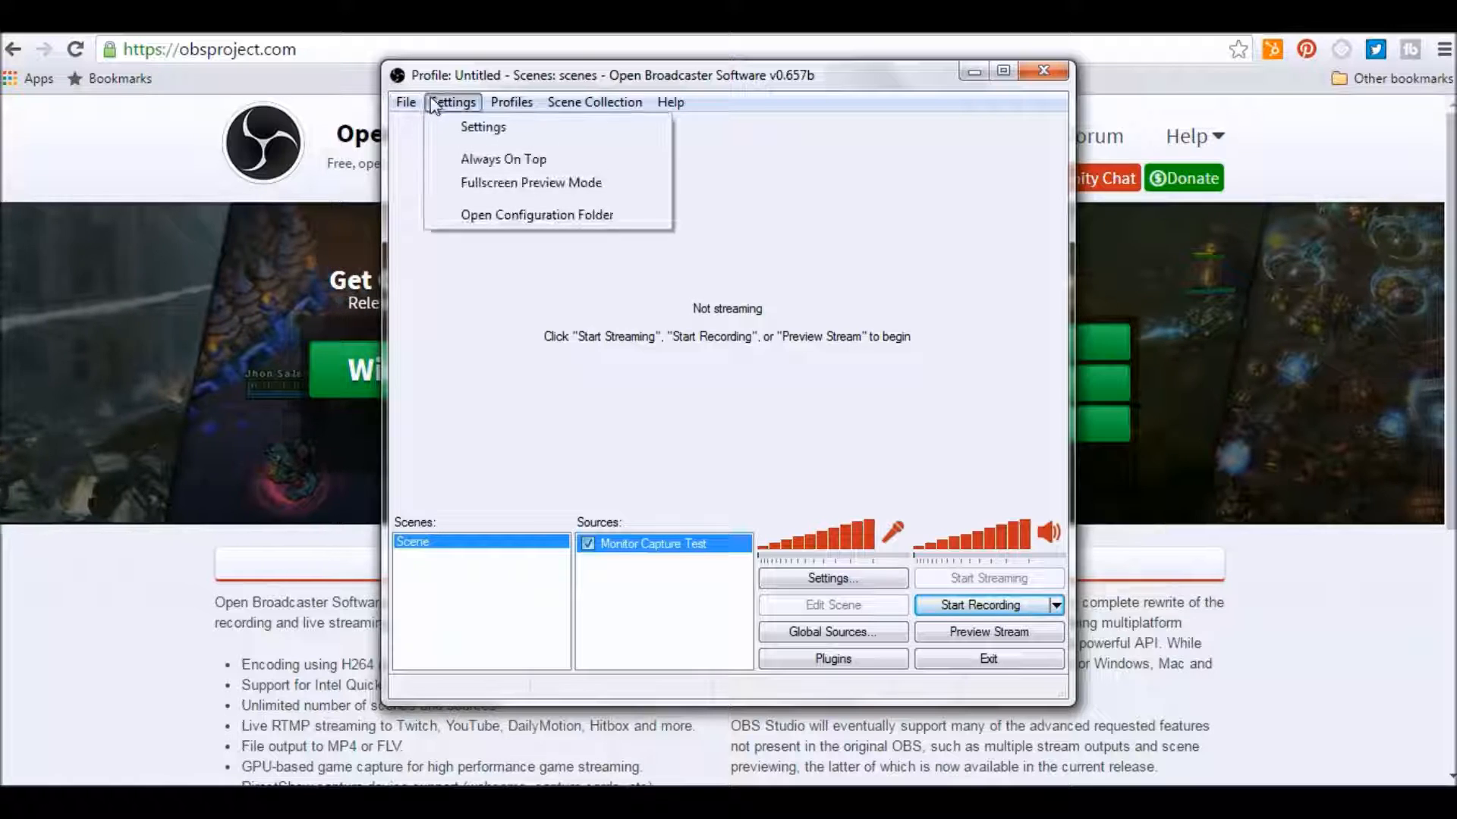
left_click(469, 132)
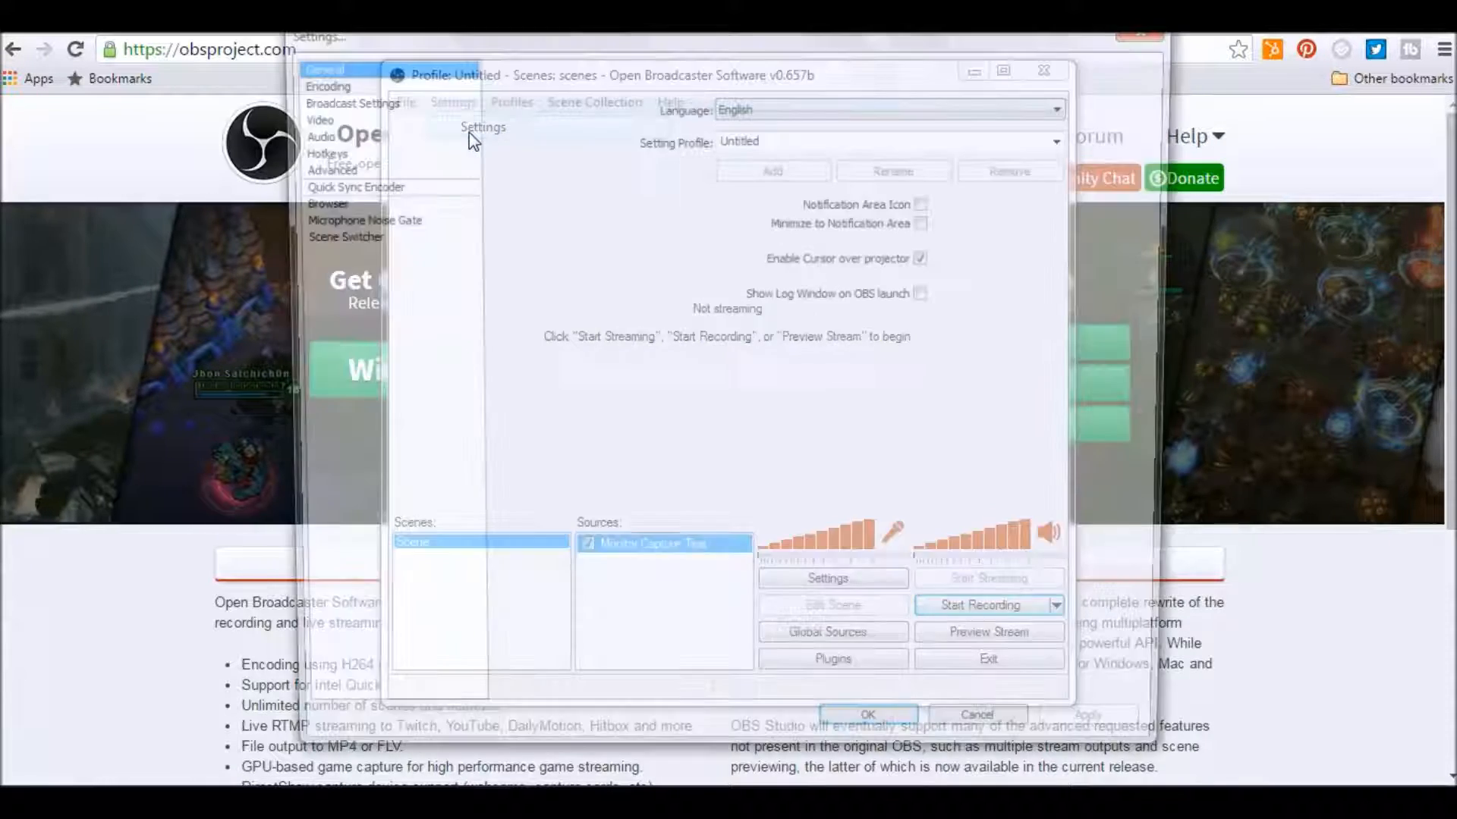
left_click(308, 116)
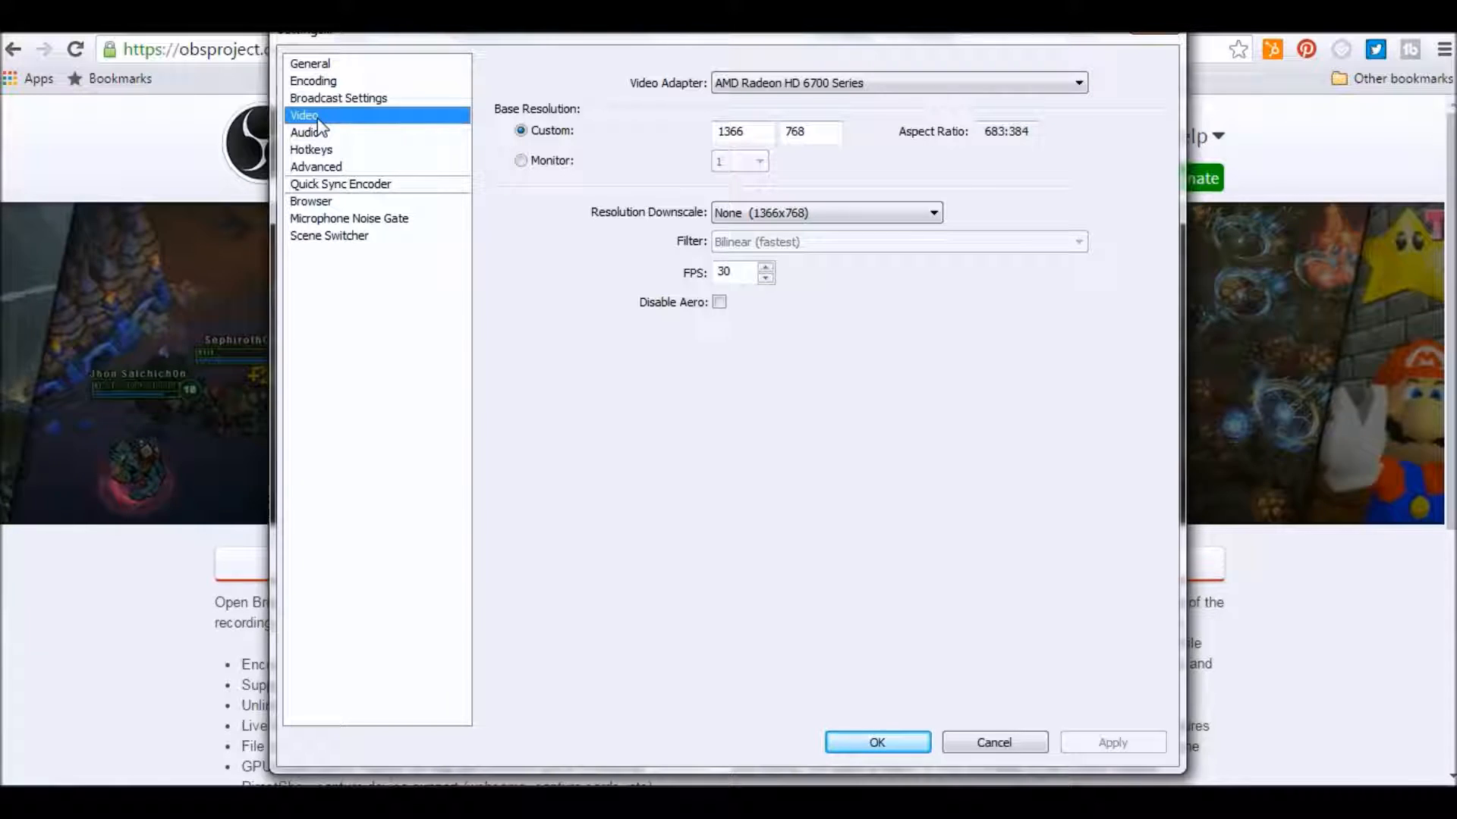
left_click(720, 303)
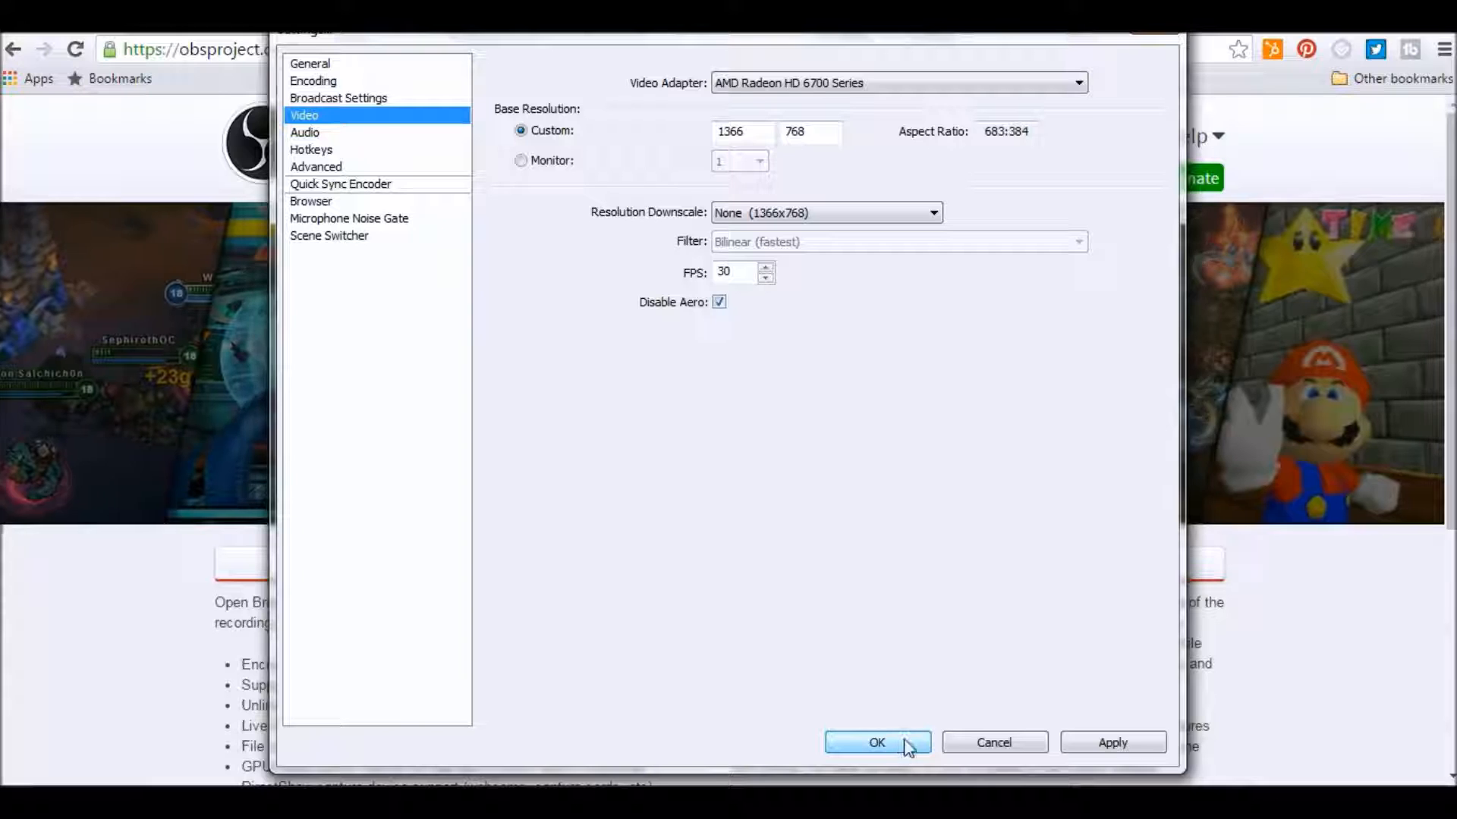
left_click(1109, 743)
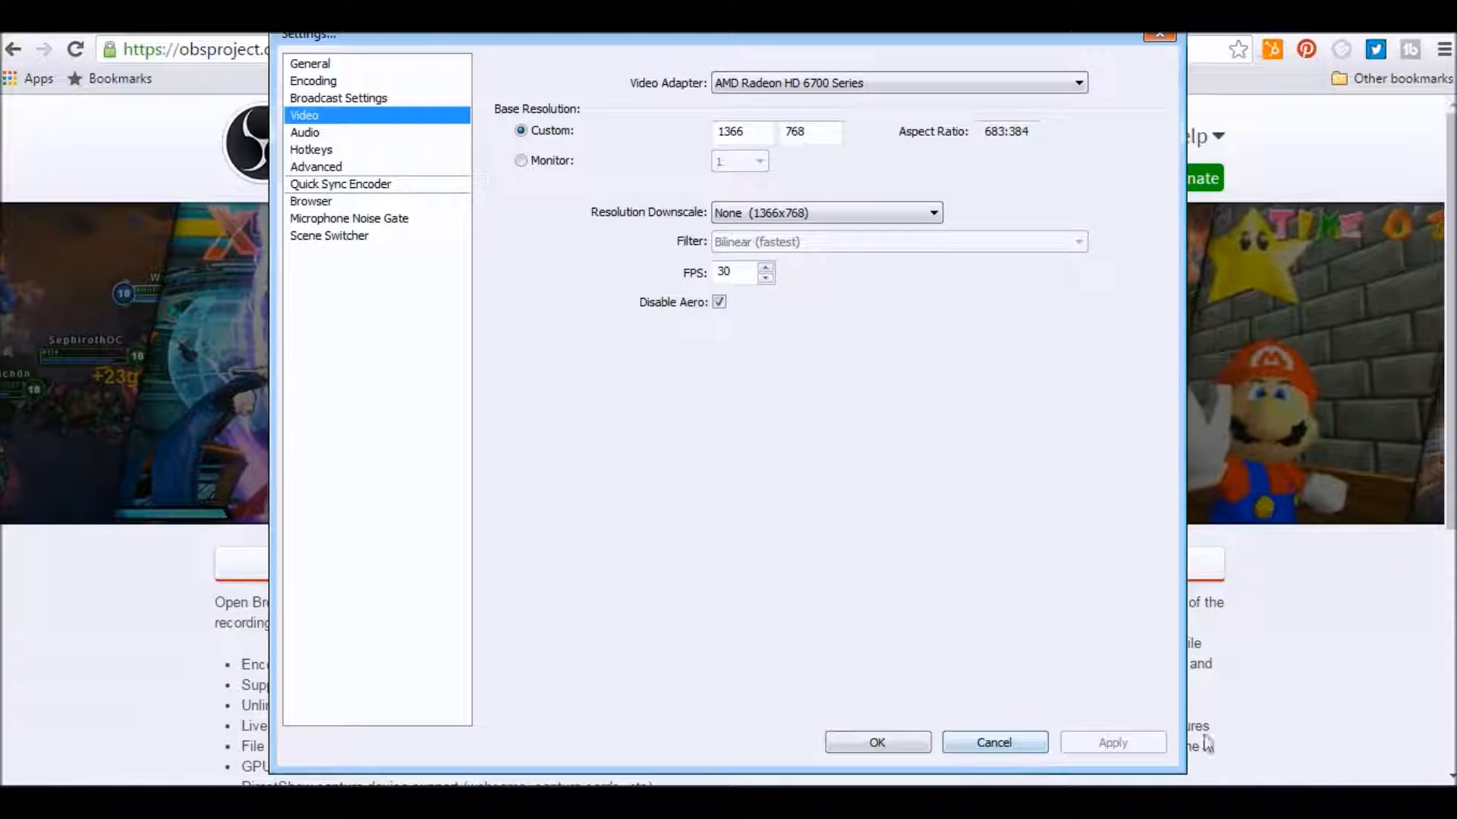
left_click(916, 743)
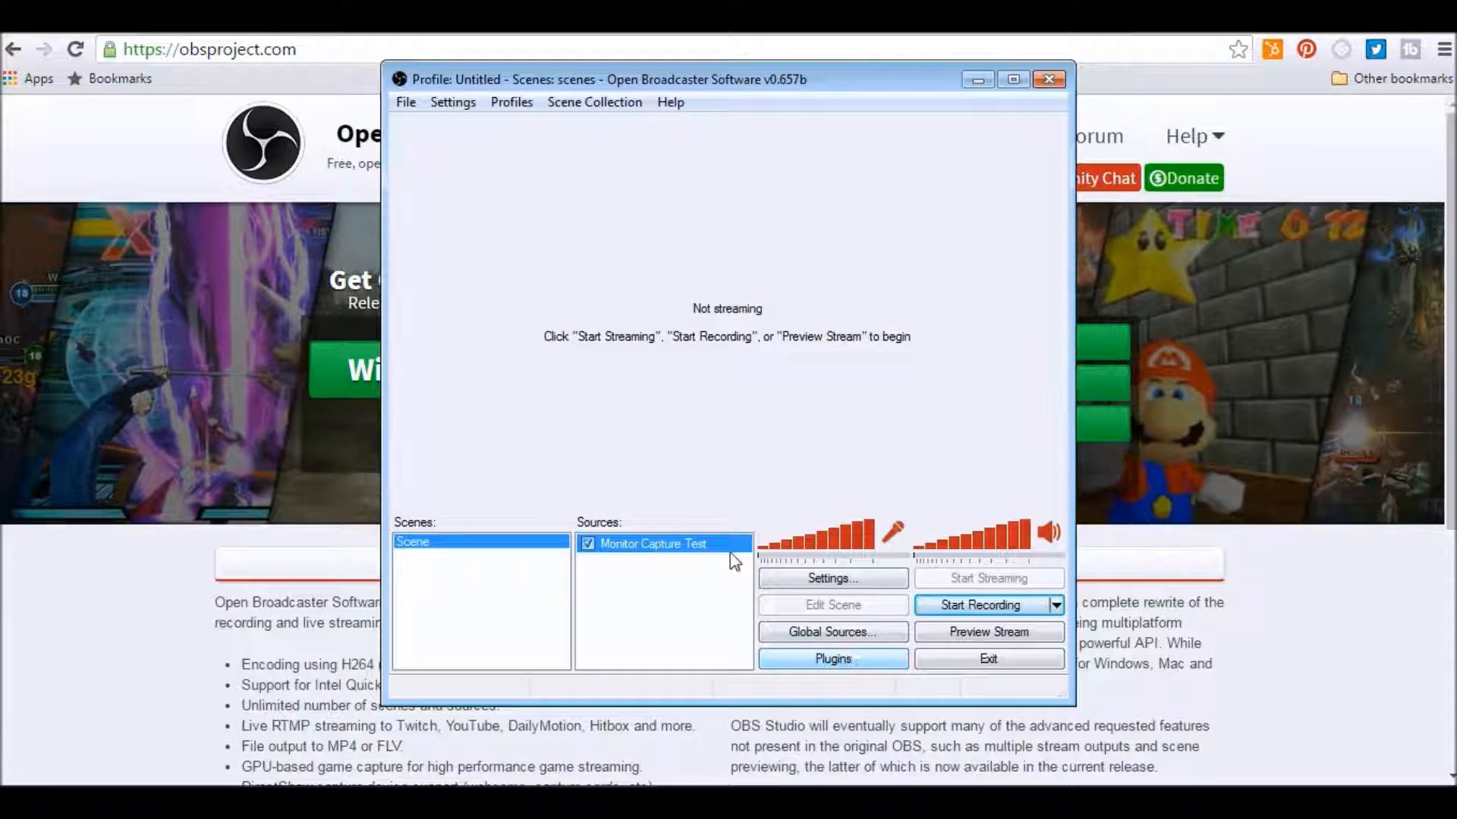
Record a short test clip of the screen while switching to the browser, then stop the recording.
left_click(947, 607)
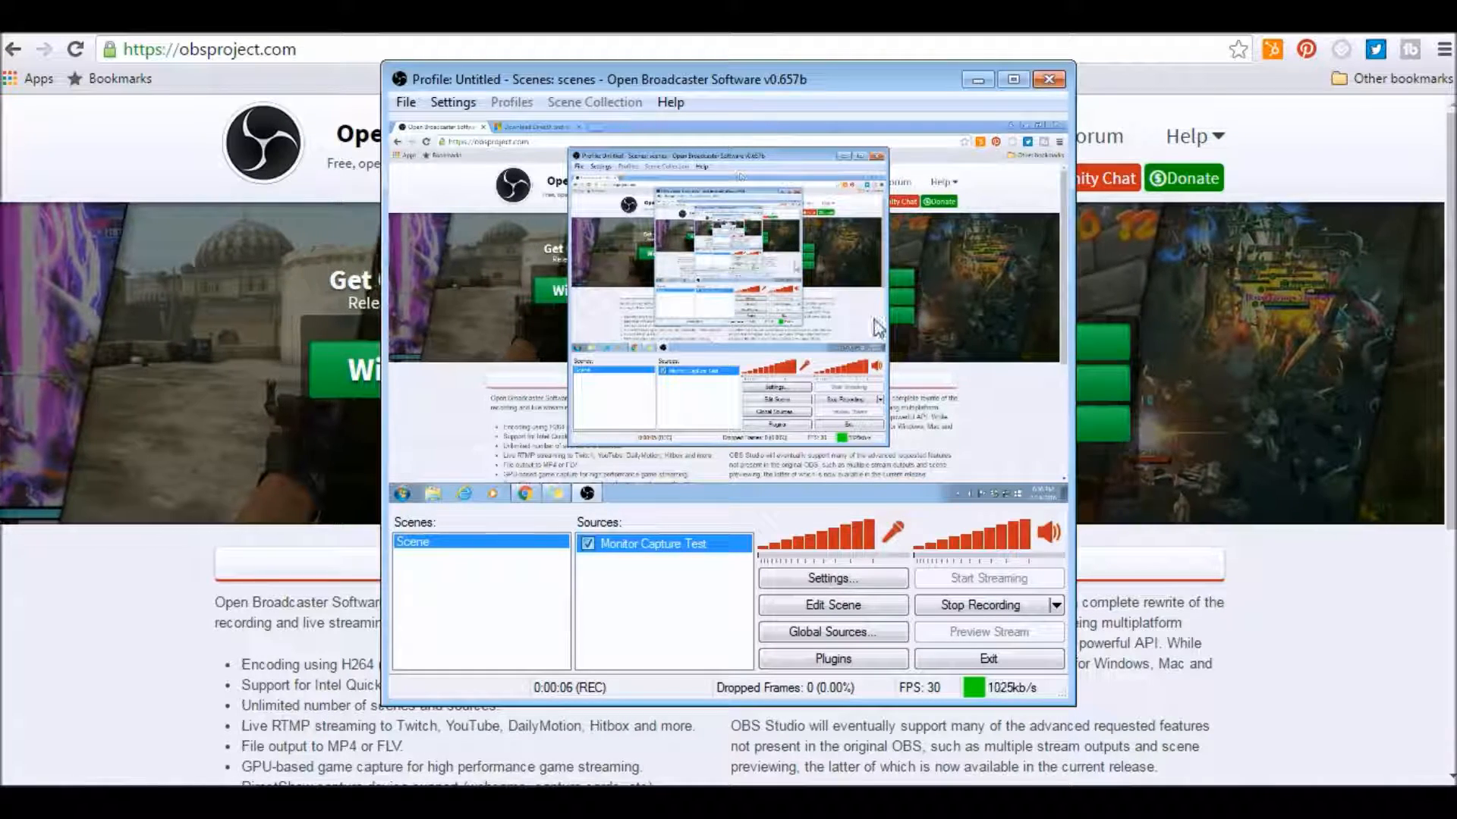
left_click(391, 51)
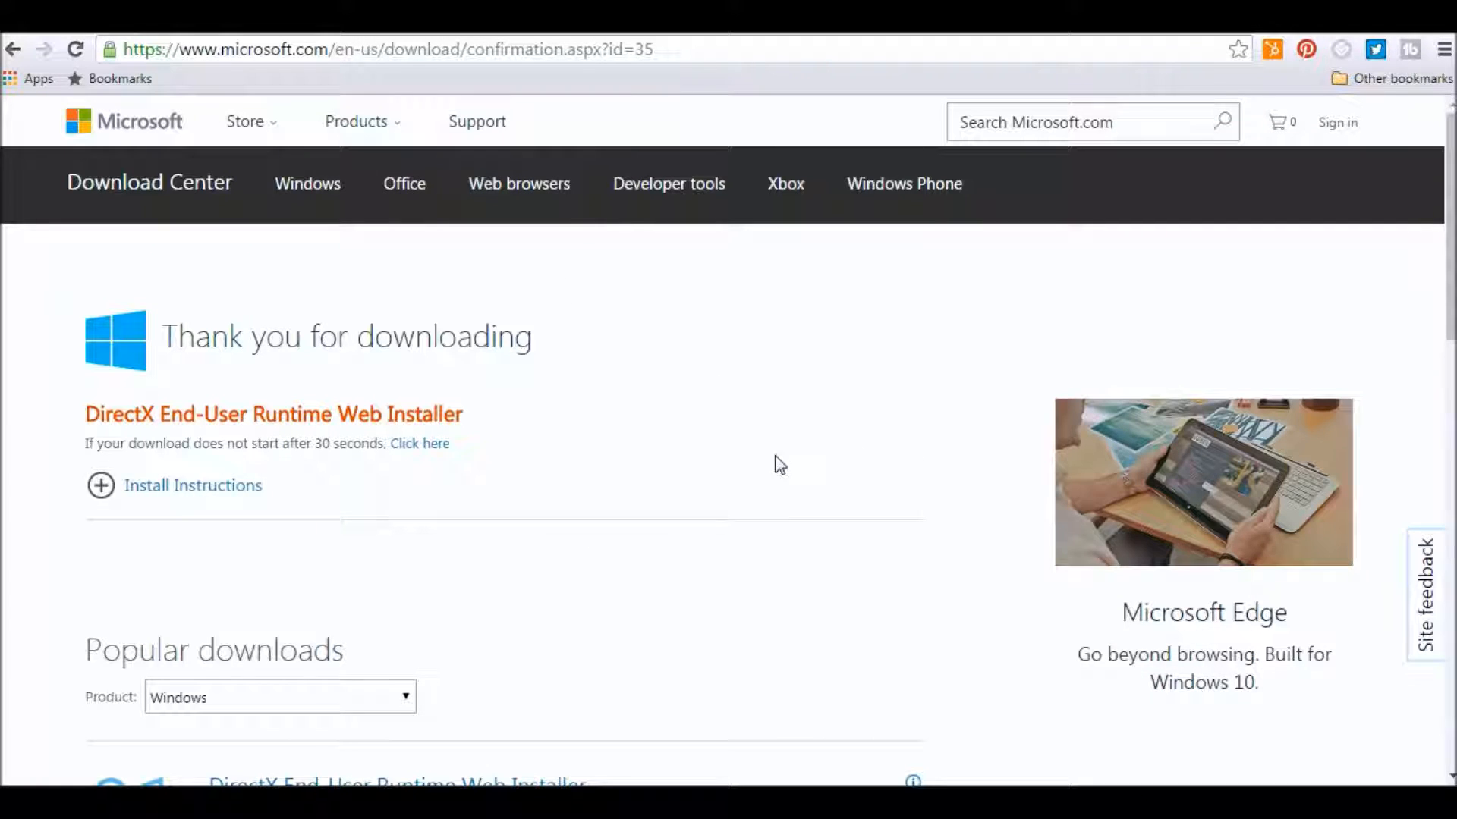
left_click(421, 805)
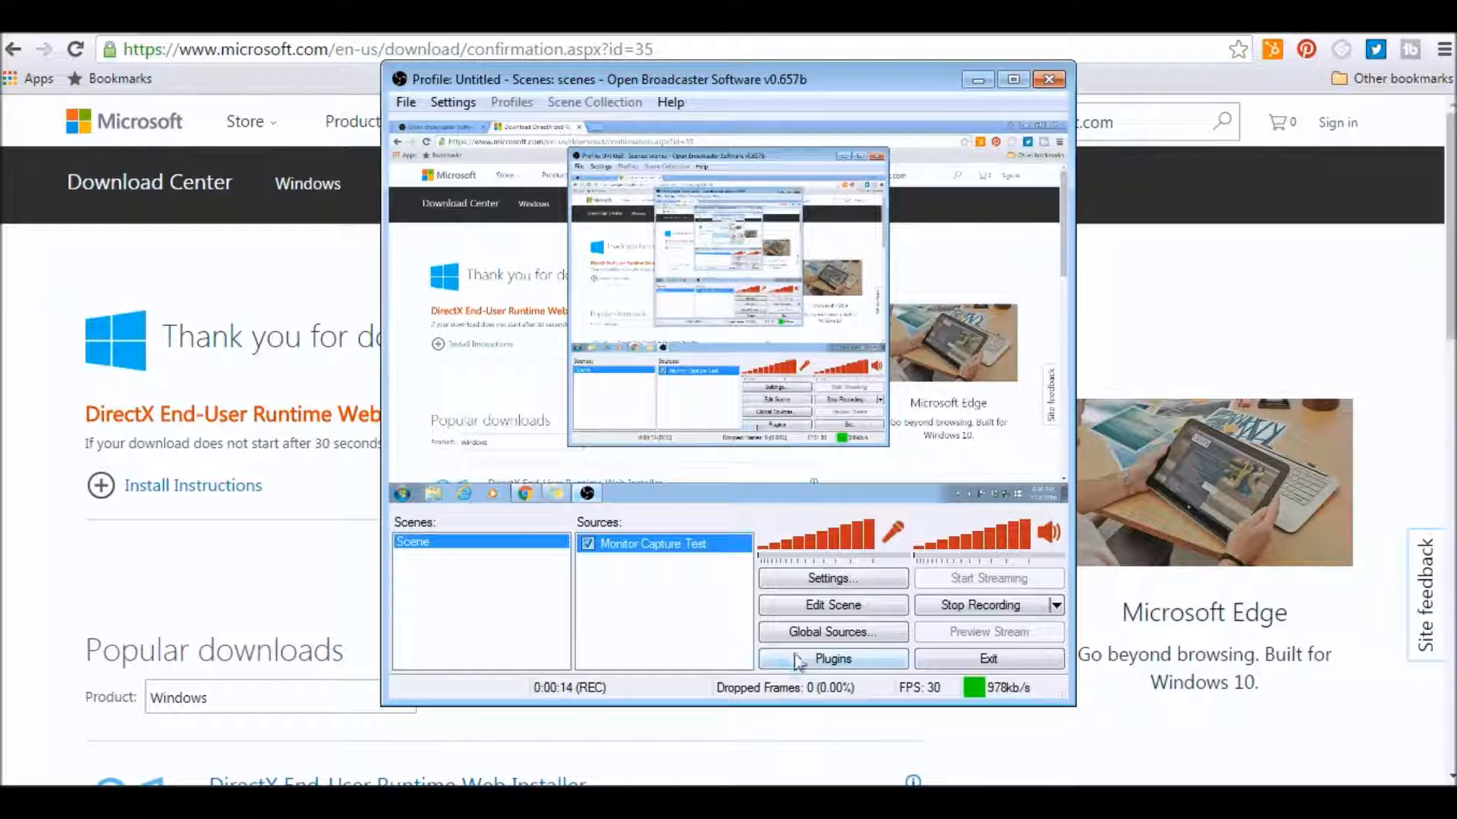
left_click(945, 605)
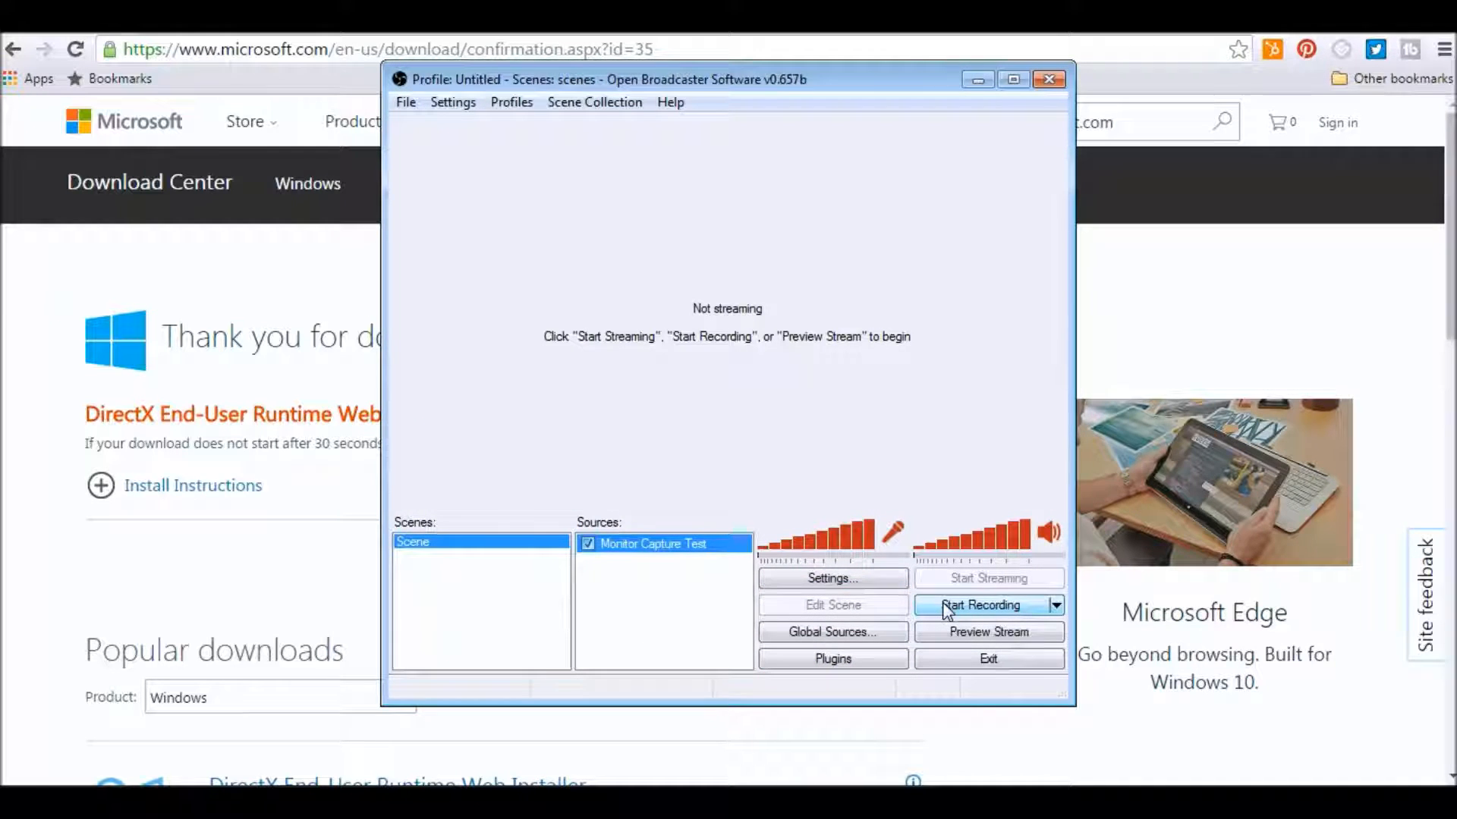
left_click(947, 661)
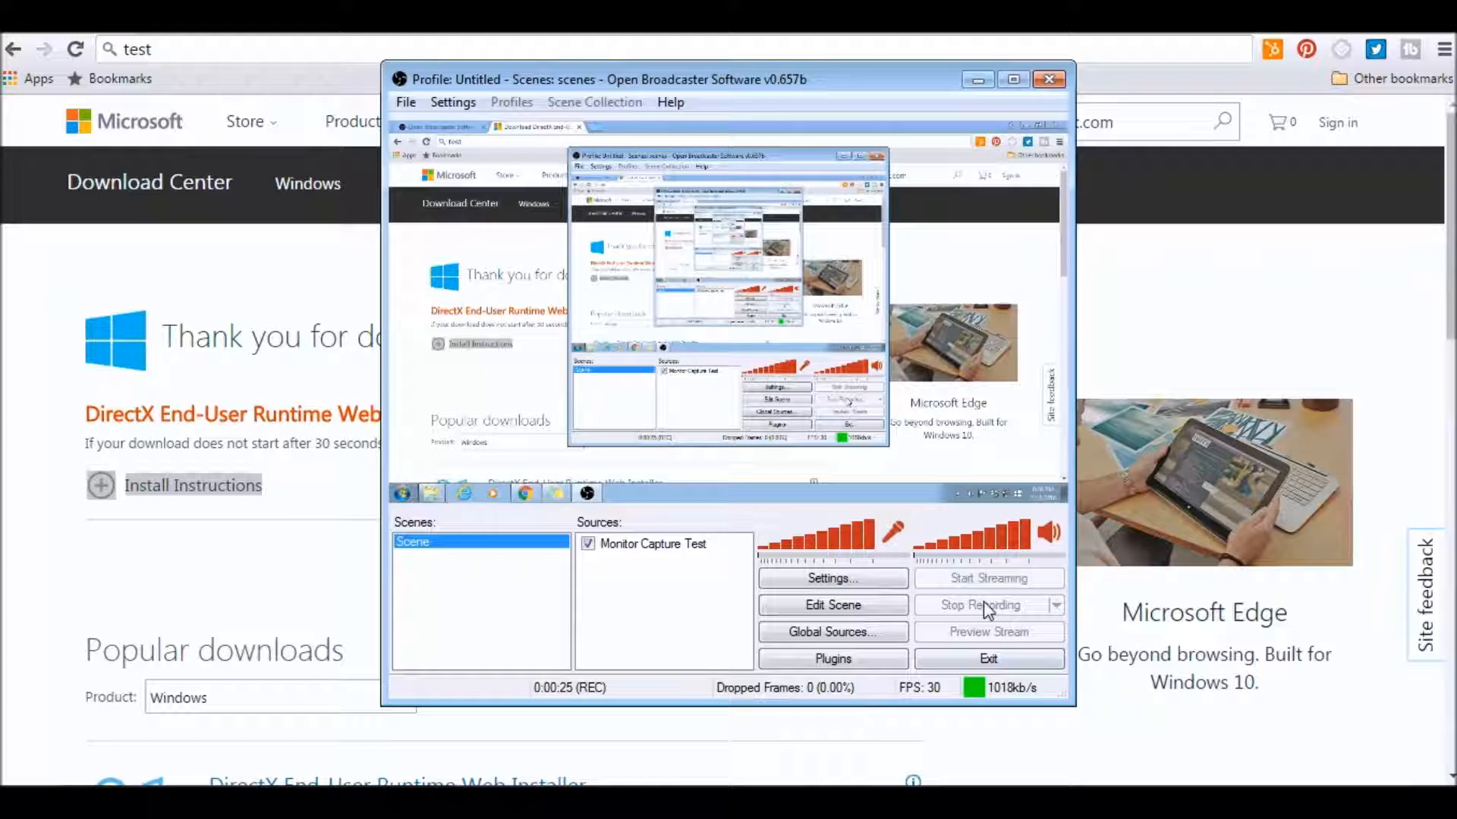
left_click(983, 601)
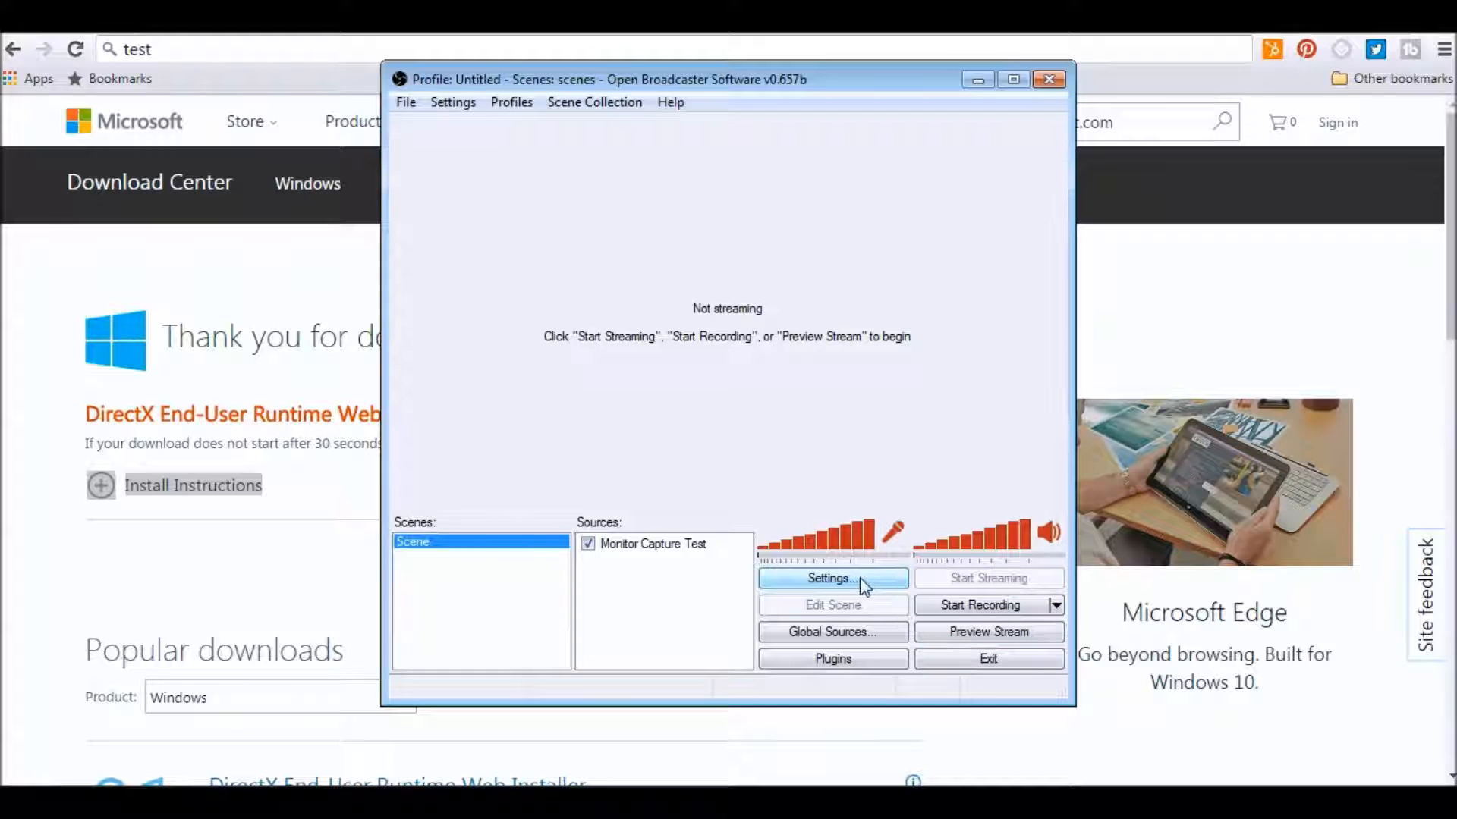
Preview the stream briefly and stop the preview.
left_click(956, 637)
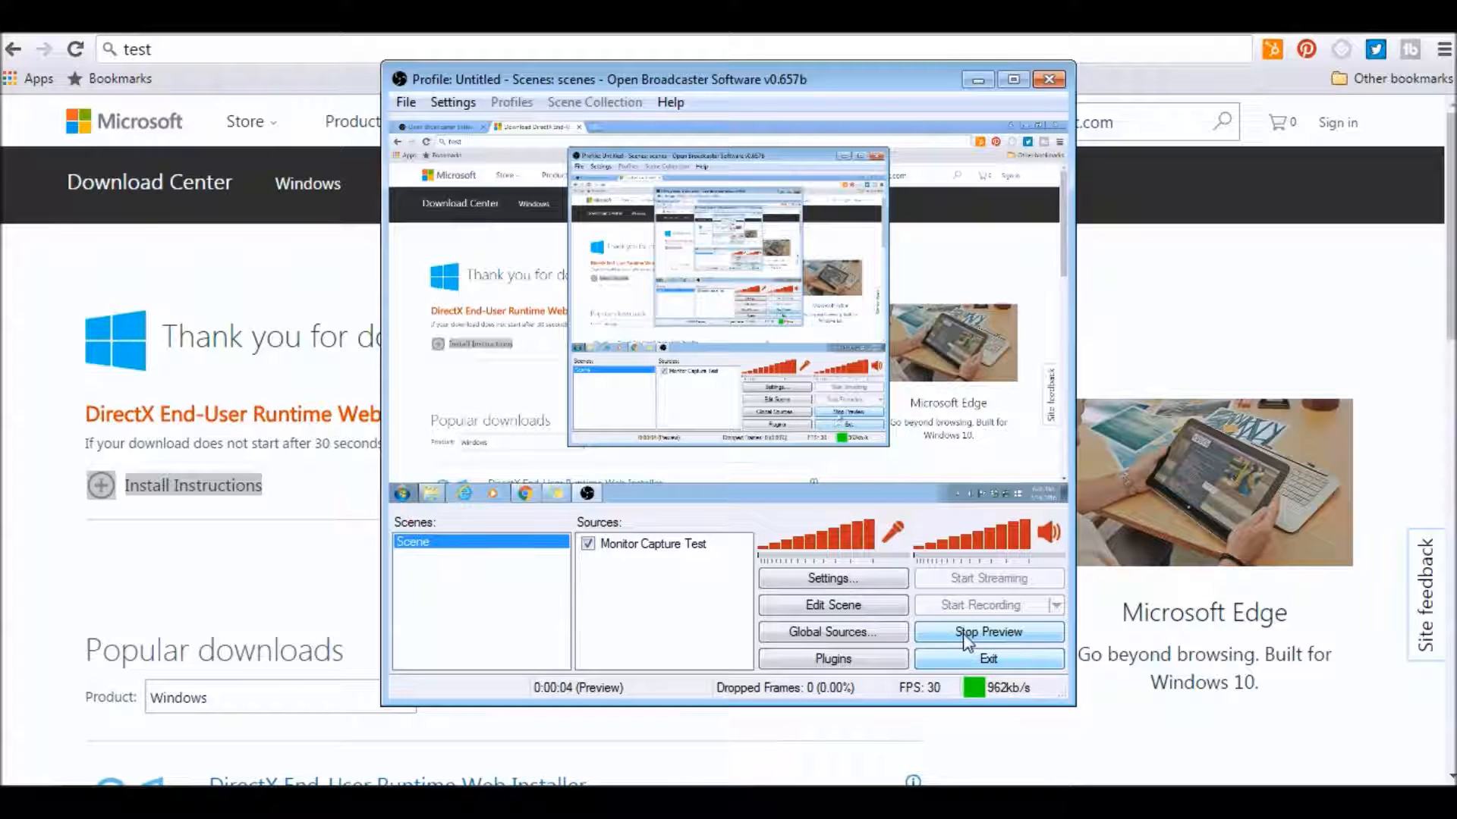
left_click(968, 636)
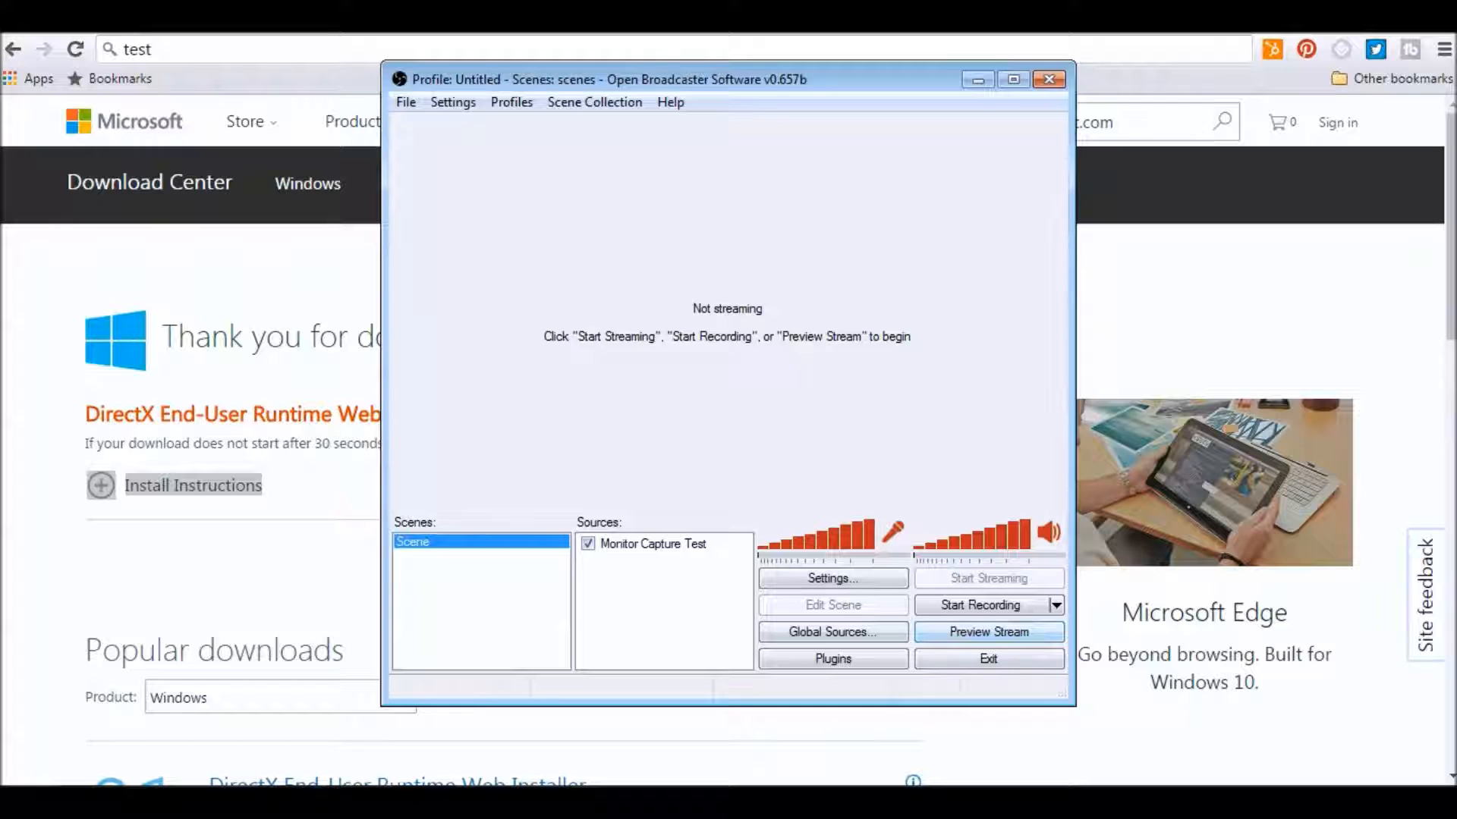
Open the Videos library from Computer and play the recorded OBS video file.
left_click(24, 803)
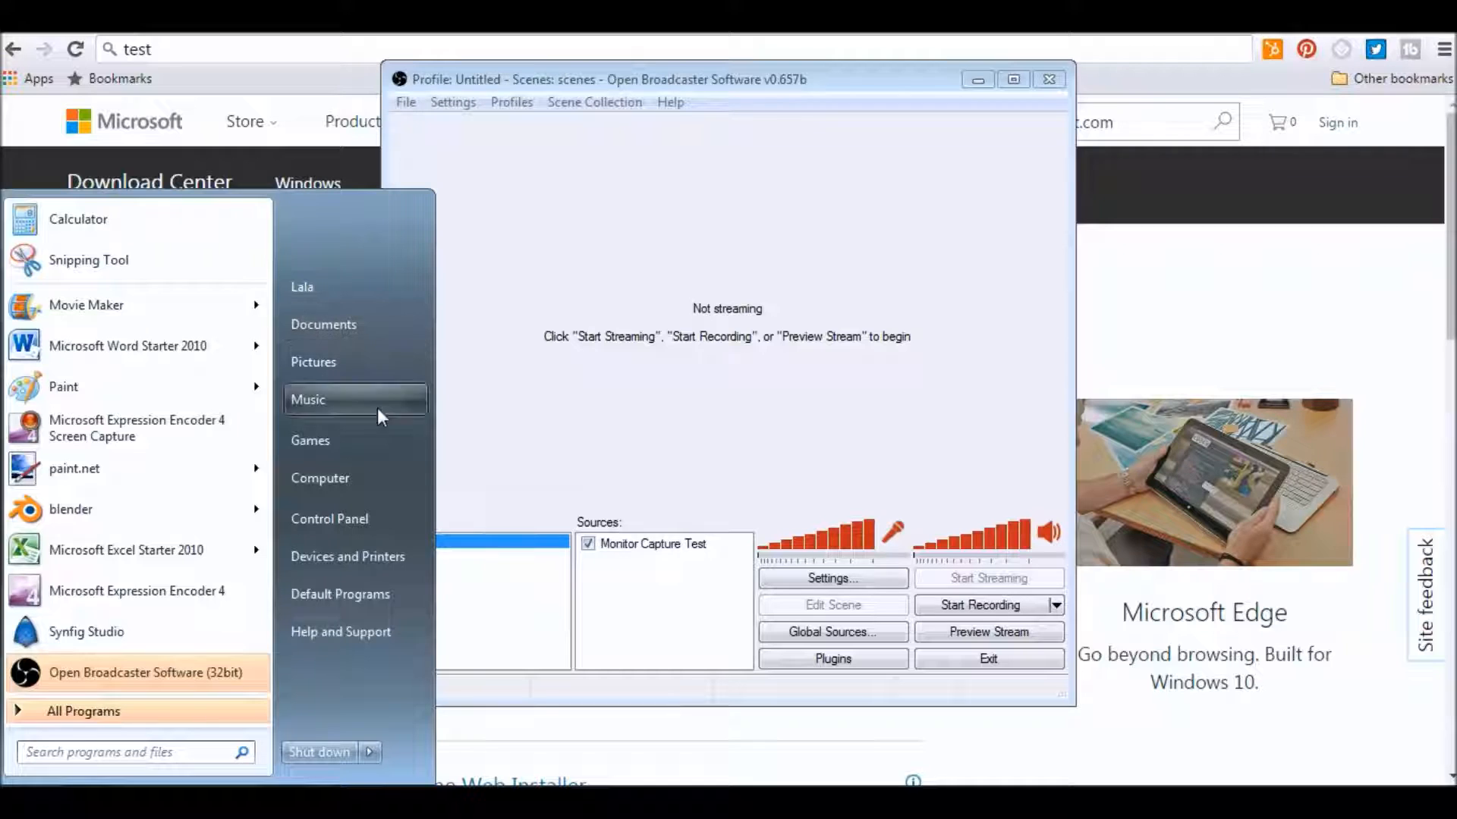
left_click(350, 483)
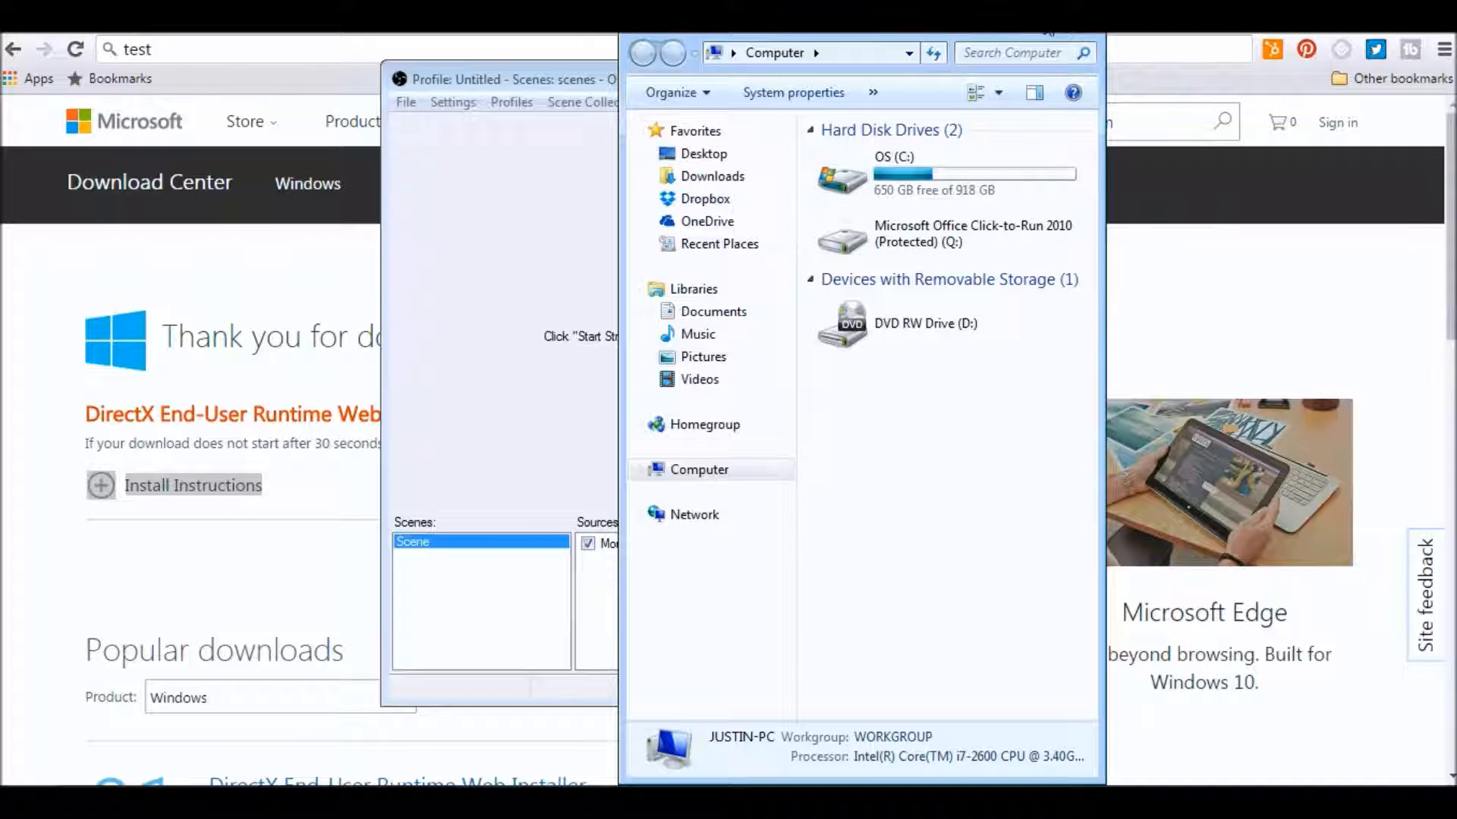
left_click(1051, 30)
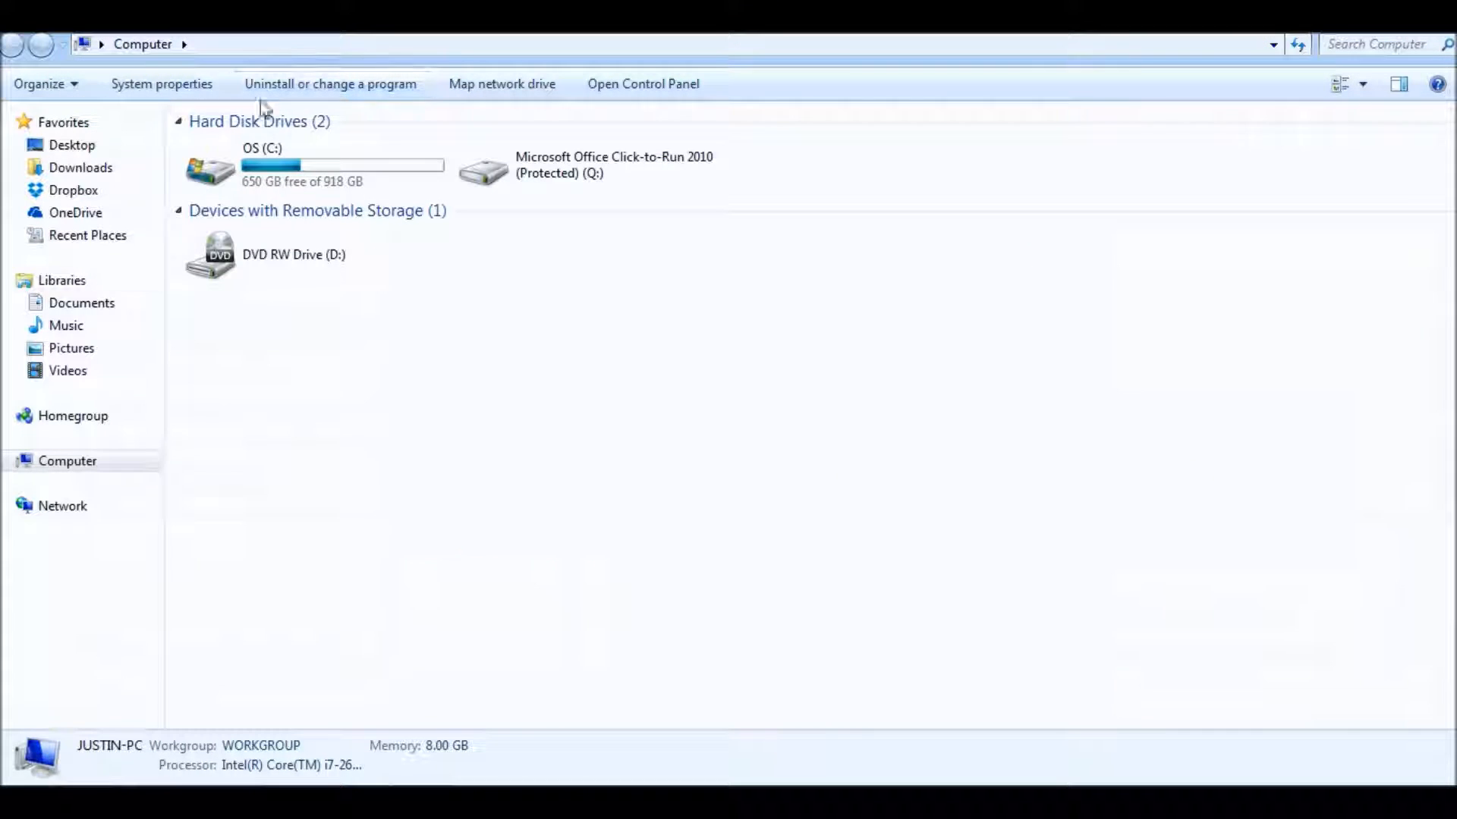
left_click(67, 371)
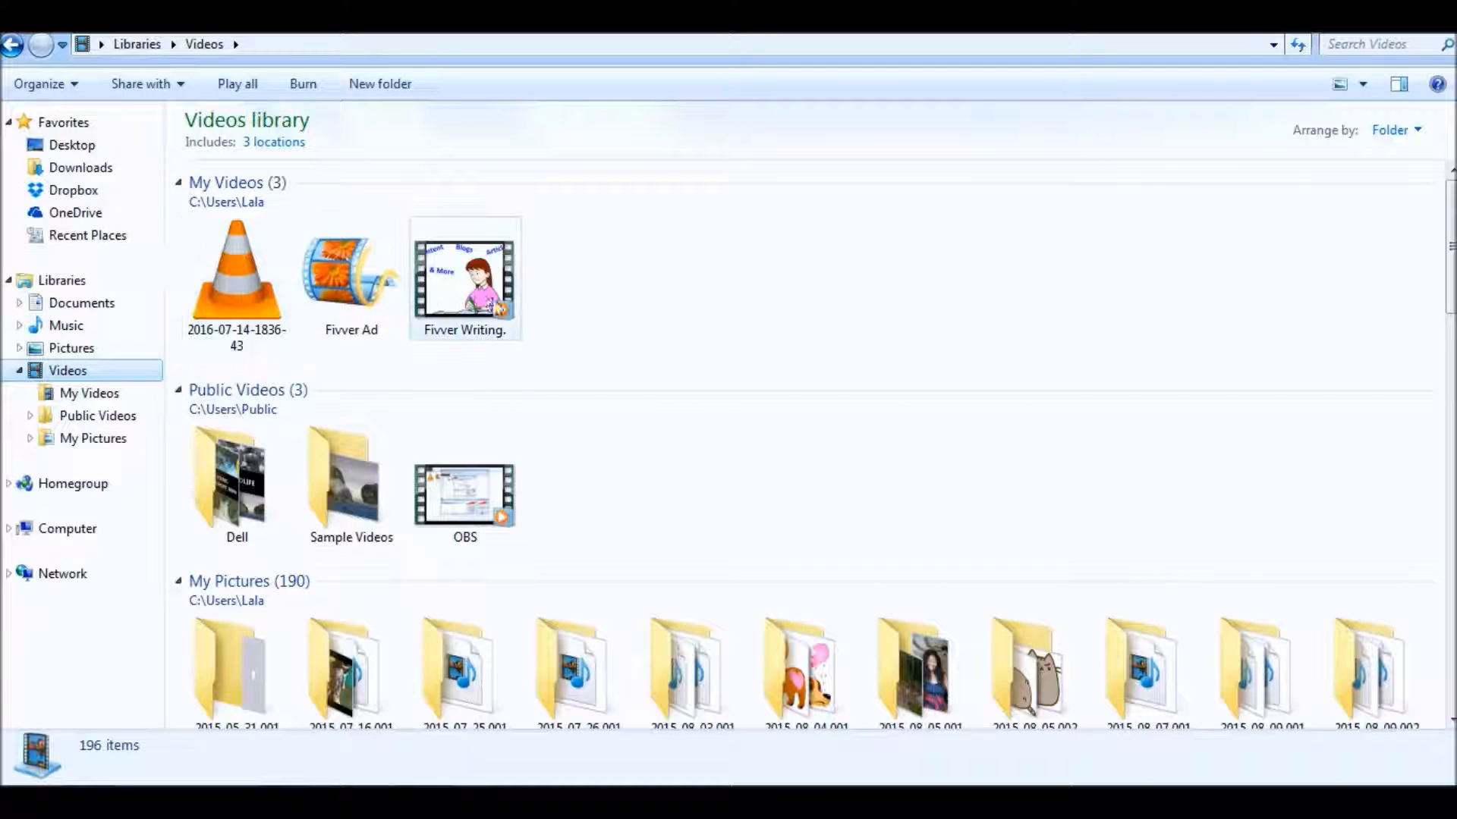
left_click(472, 511)
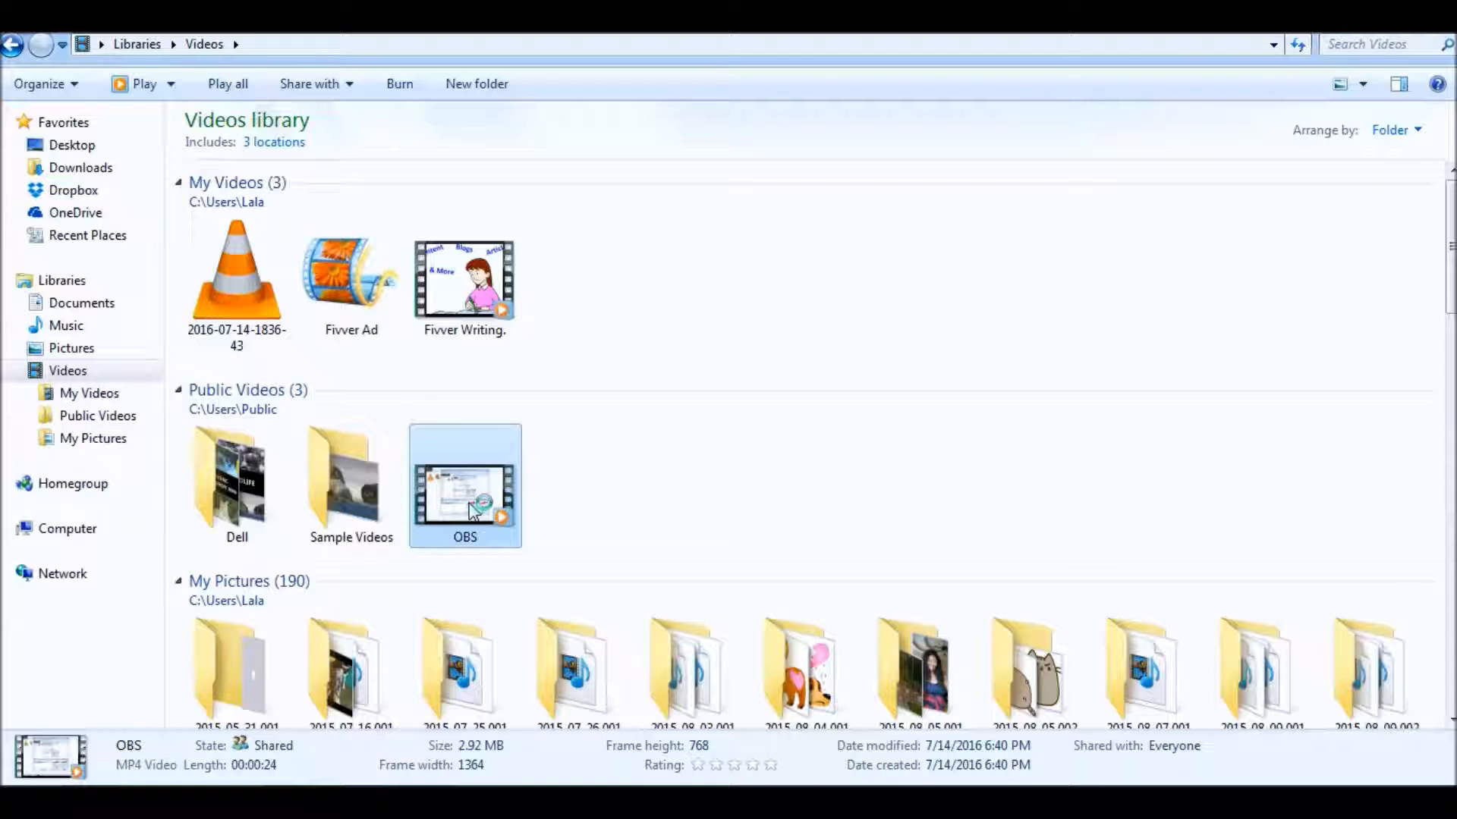
double_click(472, 511)
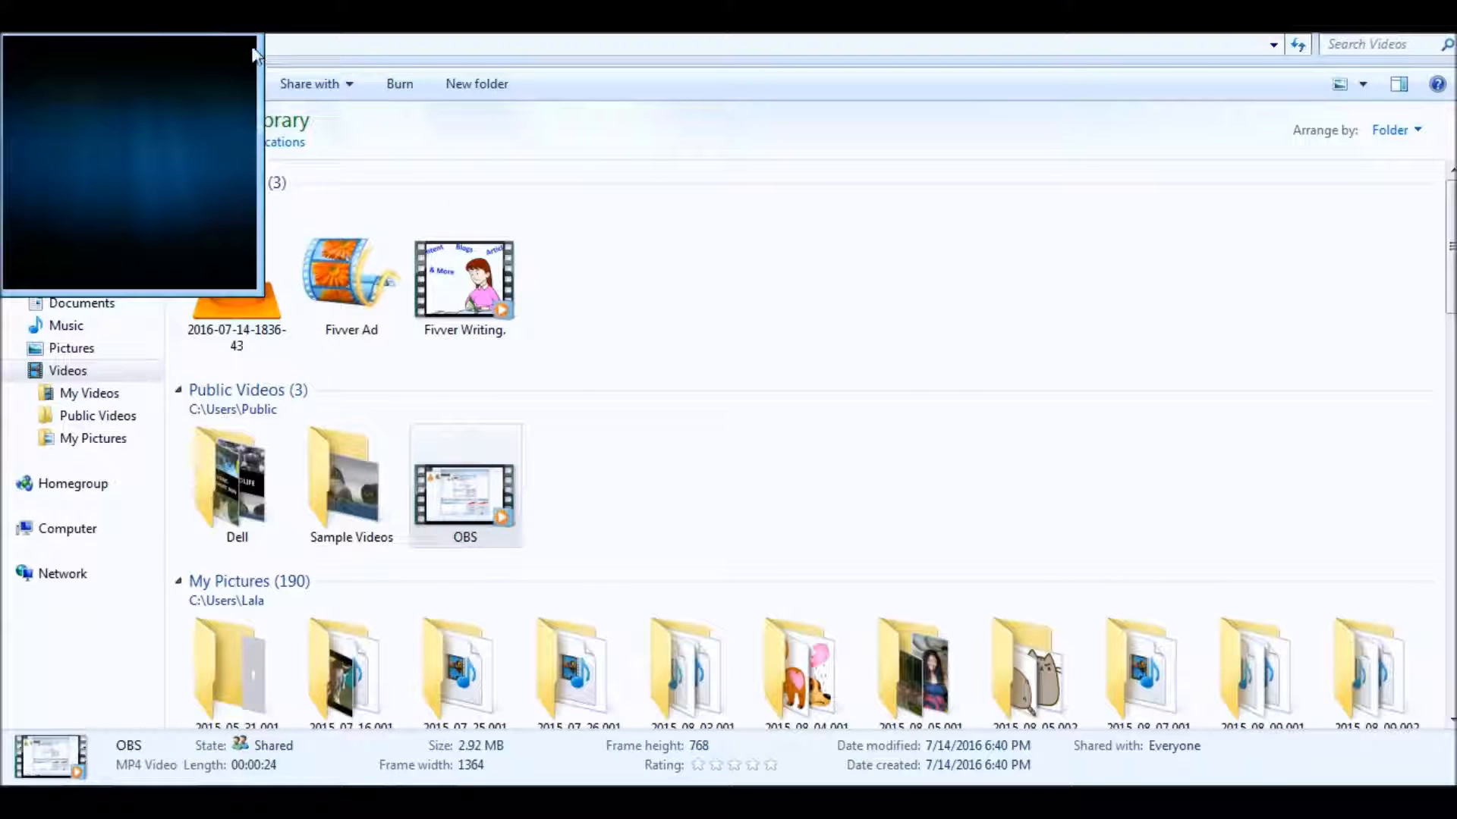